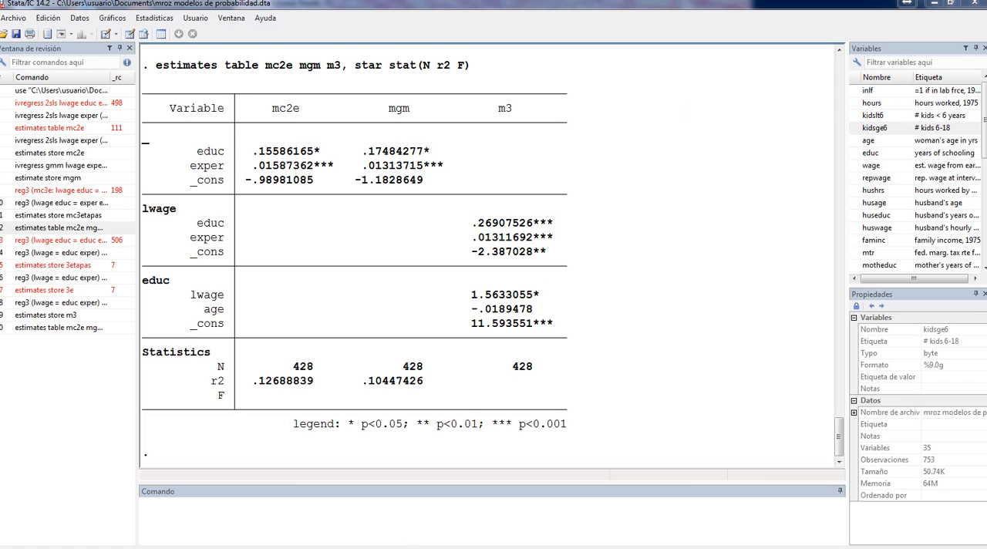
# Switch to the Wooldridge PDF in Acrobat Reader, enlarge page 560 to 150% and read the Estimación section on three-stage least squares
pyautogui.moveTo(397, 547)
pyautogui.click(359, 543)
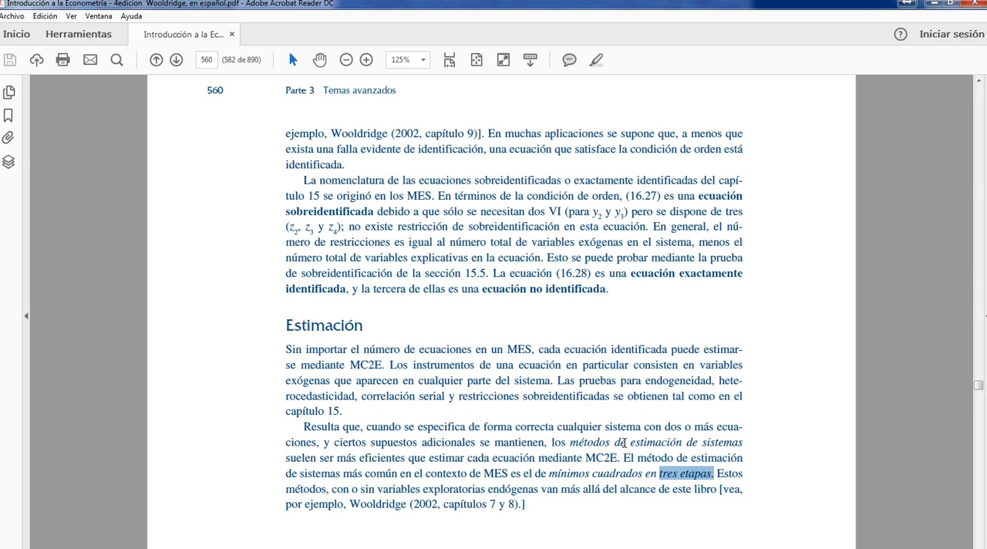
pyautogui.click(369, 61)
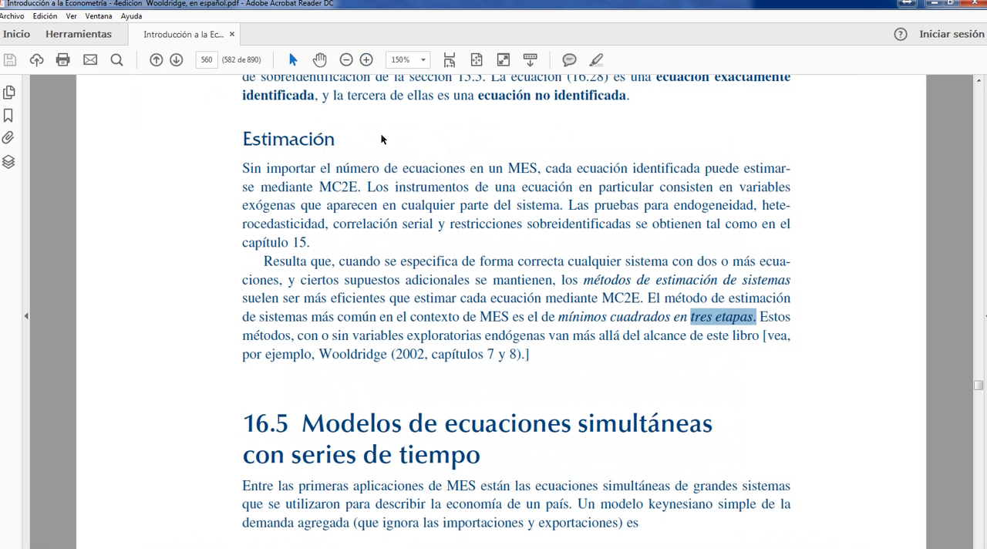
pyautogui.scroll(-1, 383, 139)
pyautogui.scroll(-1, 392, 179)
pyautogui.scroll(-1, 393, 188)
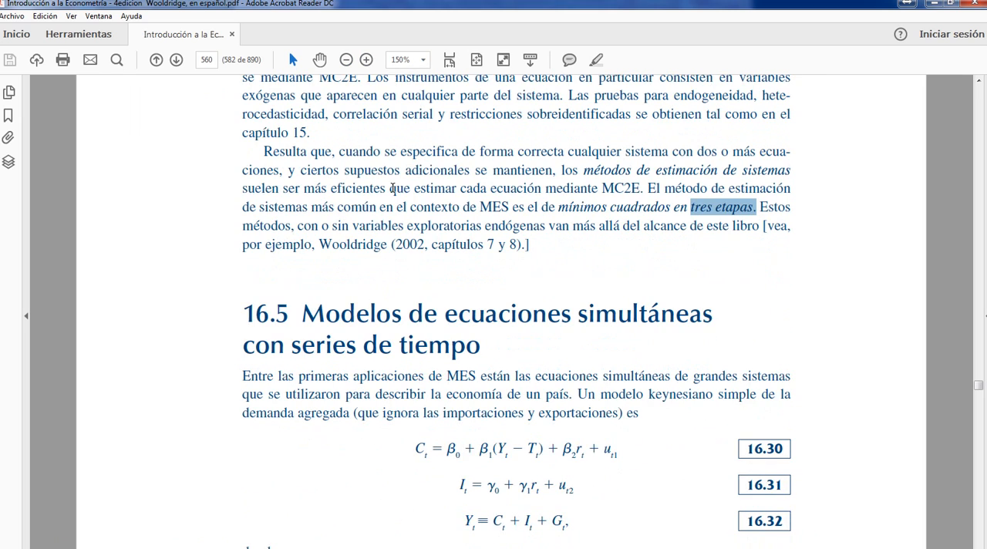
pyautogui.scroll(1, 393, 188)
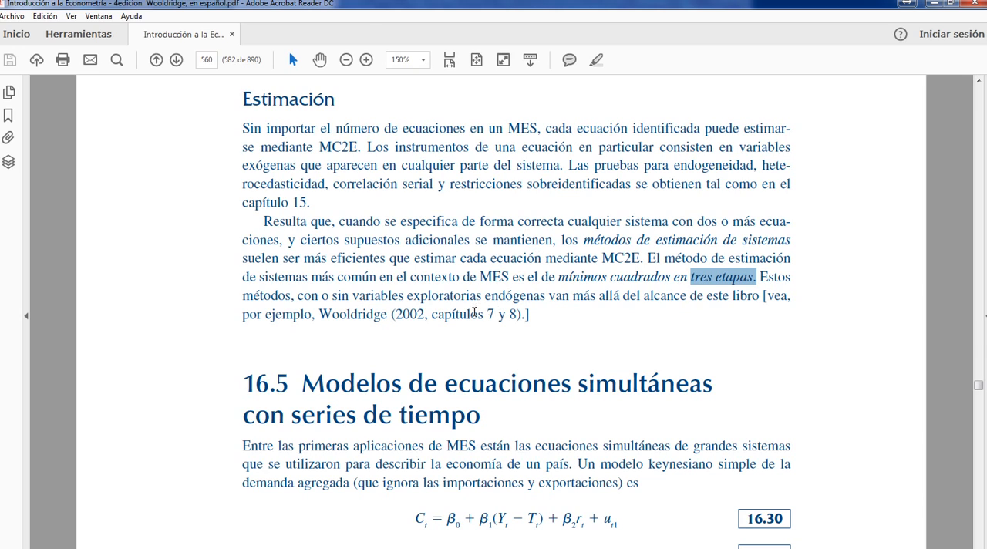
pyautogui.click(935, 3)
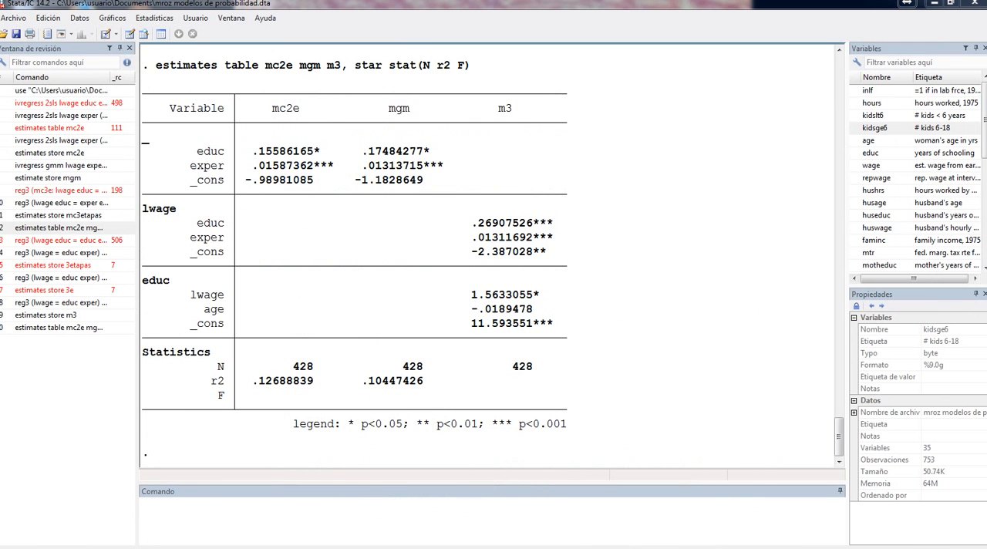
# Look through the dataset's full variable list, from inlf down to the stored-estimate variables
pyautogui.click(220, 509)
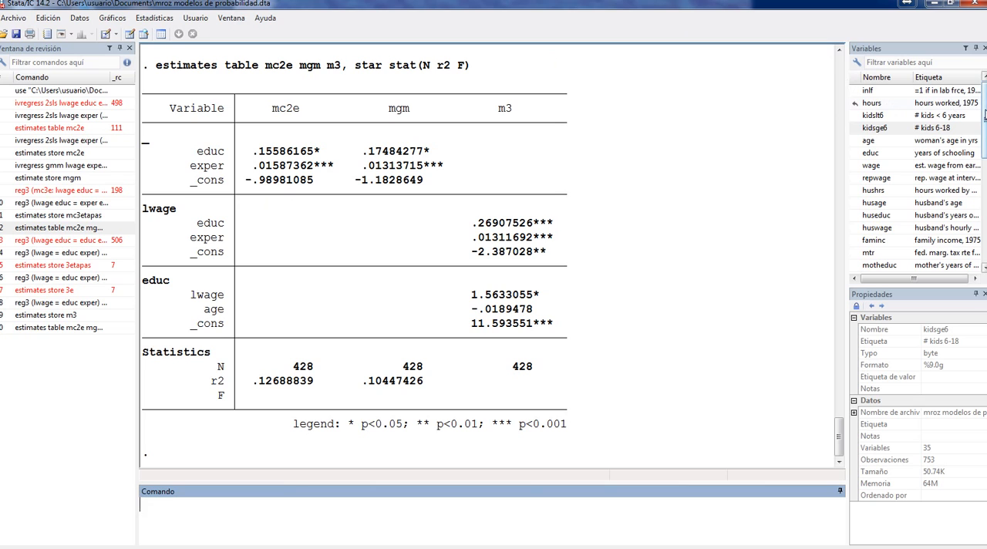
pyautogui.scroll(-4, 985, 116)
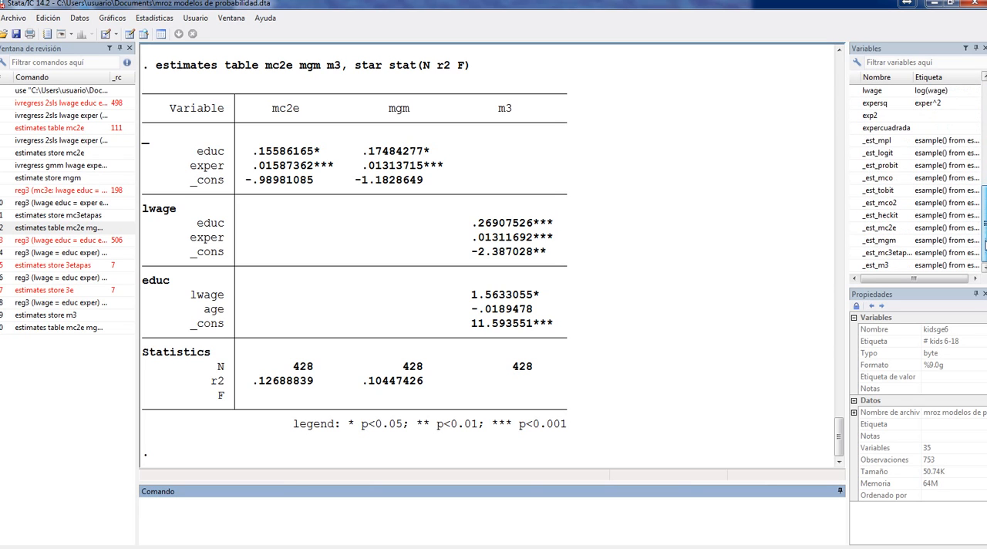
pyautogui.scroll(4, 985, 120)
pyautogui.scroll(1, 985, 117)
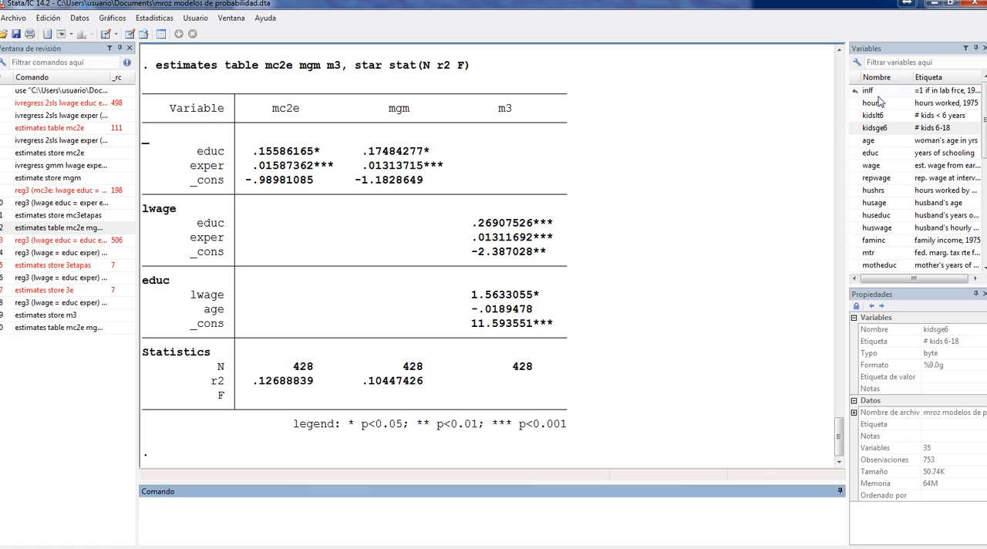
pyautogui.moveTo(984, 213); pyautogui.dragTo(984, 253)
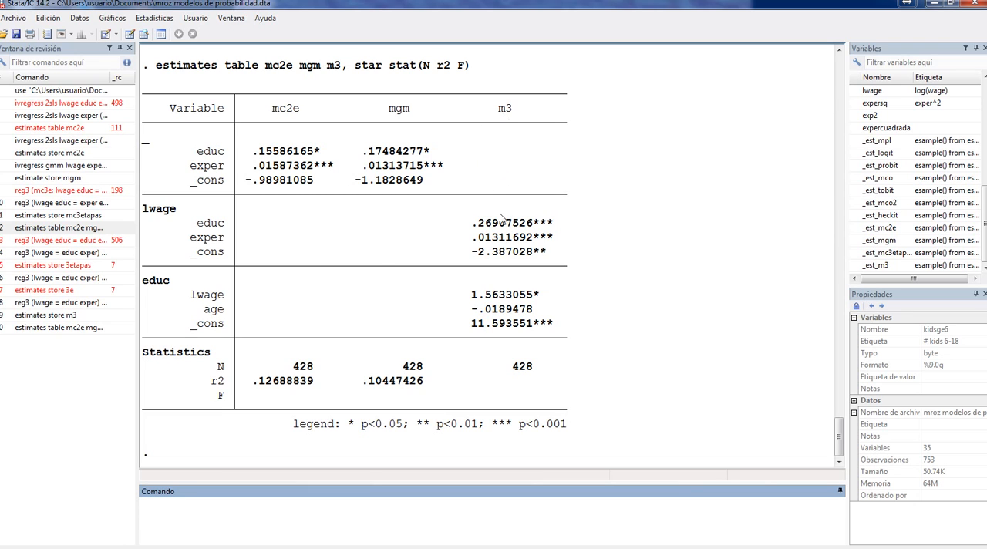
# Examine the m3 coefficients of the lwage and educ equations and the mgm coefficient of exper in the estimates table
pyautogui.moveTo(478, 223); pyautogui.dragTo(553, 264)
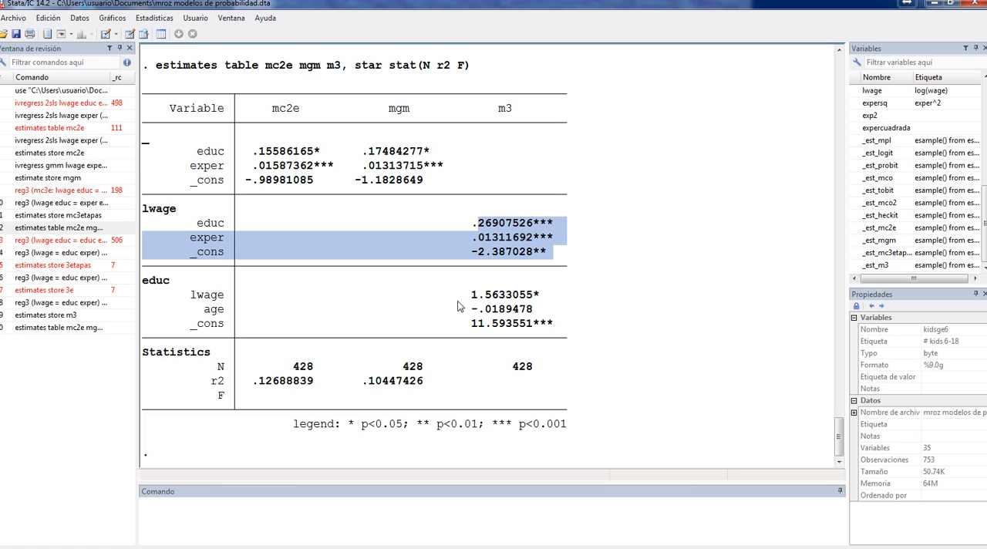
pyautogui.moveTo(465, 295); pyautogui.dragTo(544, 302)
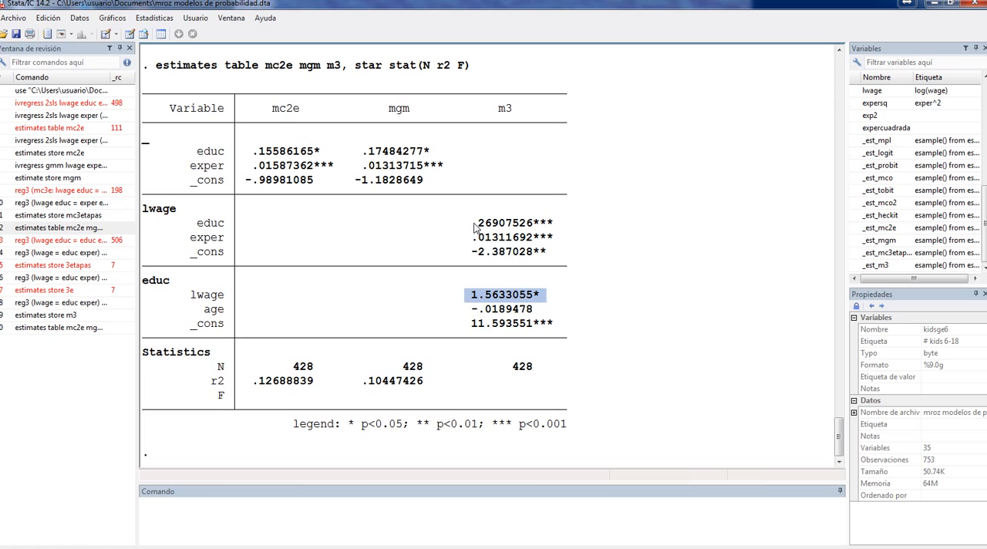
pyautogui.moveTo(473, 226); pyautogui.dragTo(553, 224)
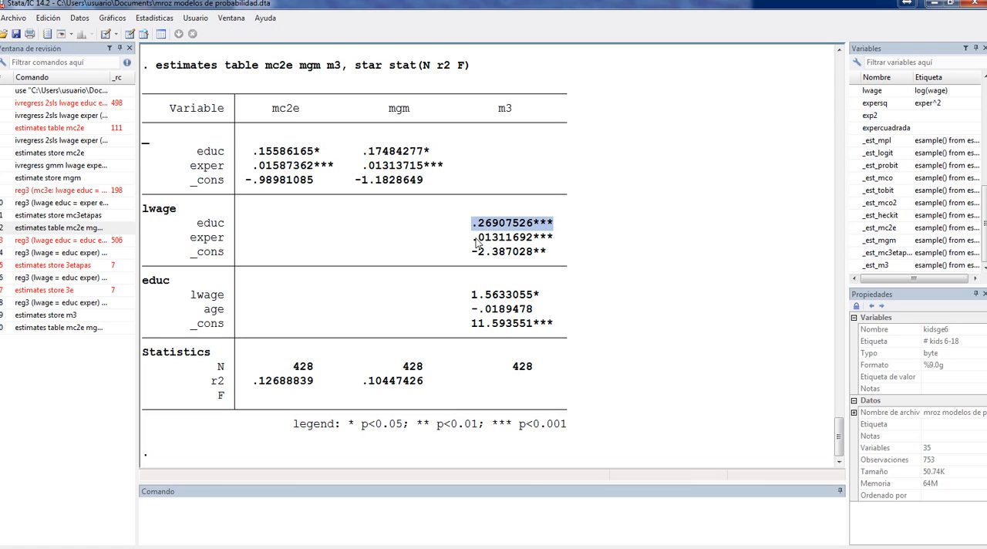
pyautogui.moveTo(472, 238); pyautogui.dragTo(554, 239)
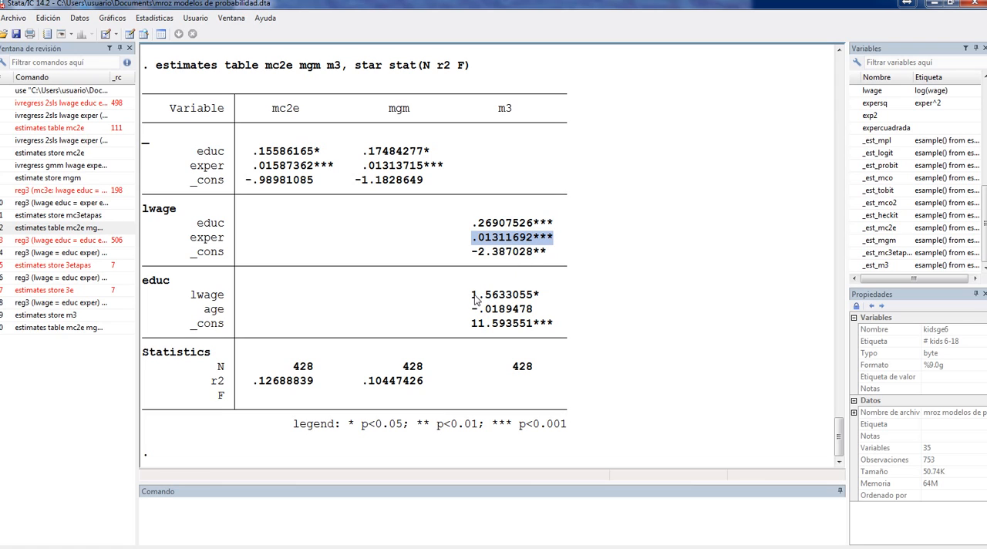
pyautogui.moveTo(473, 296); pyautogui.dragTo(543, 300)
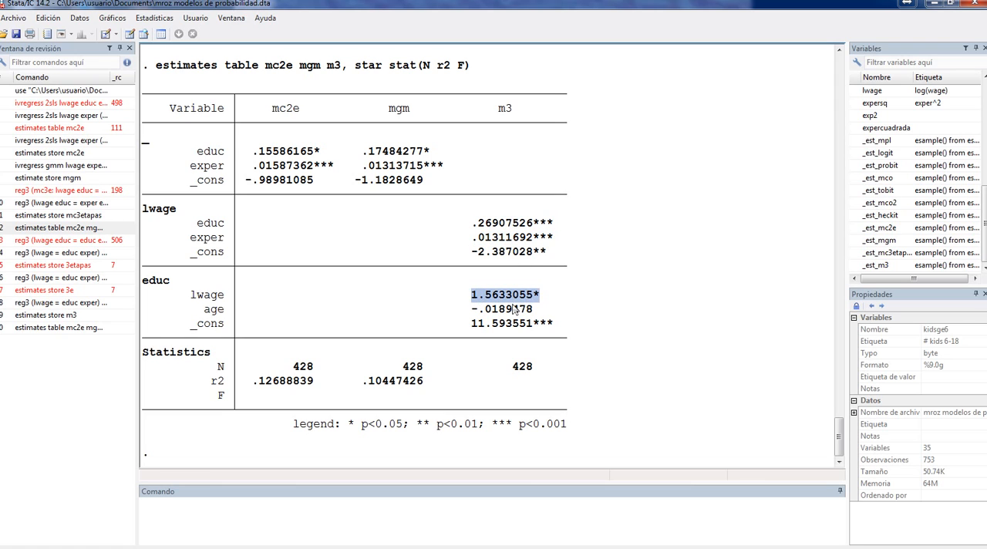
pyautogui.moveTo(466, 309); pyautogui.dragTo(536, 309)
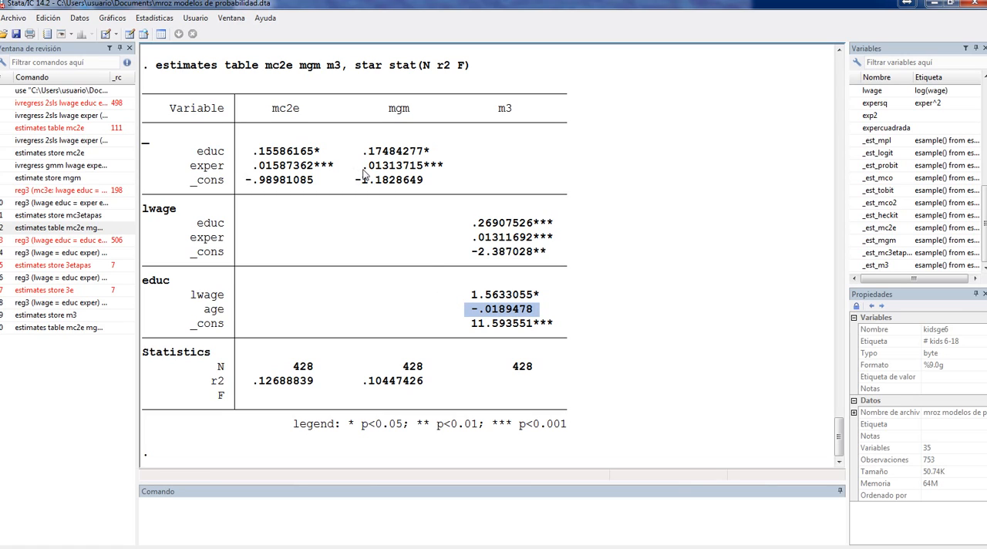
pyautogui.moveTo(362, 165); pyautogui.dragTo(422, 169)
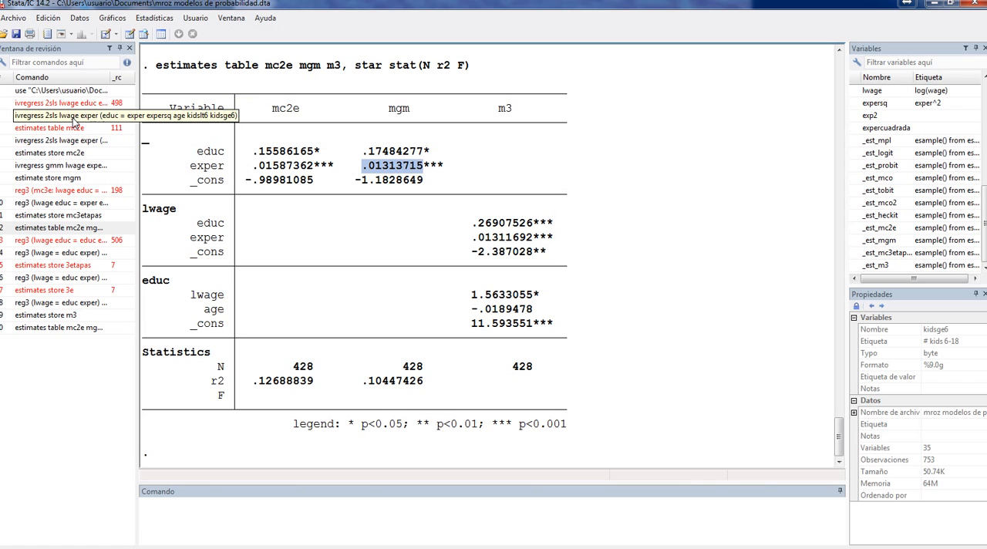
# Recall and run the two-stage regression ivregress 2sls lwage exper (educ = exper expersq age kidslt6 kidsge6)
pyautogui.click(73, 119)
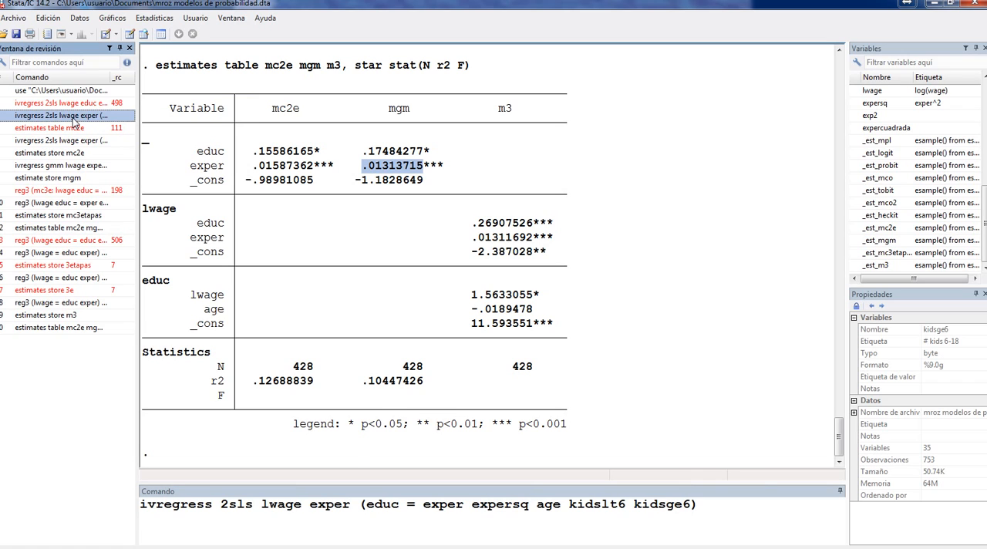
pyautogui.click(214, 503)
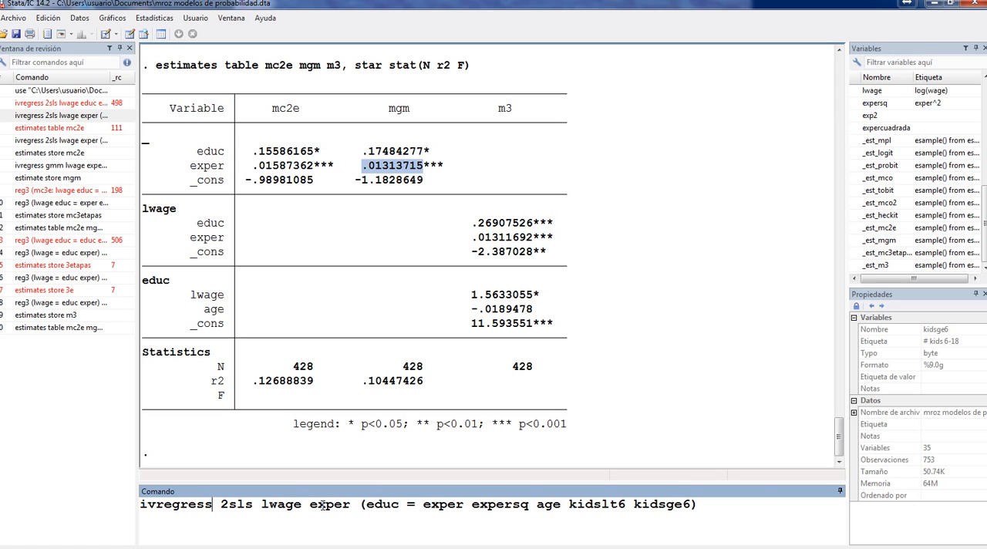
pyautogui.moveTo(260, 504); pyautogui.dragTo(352, 505)
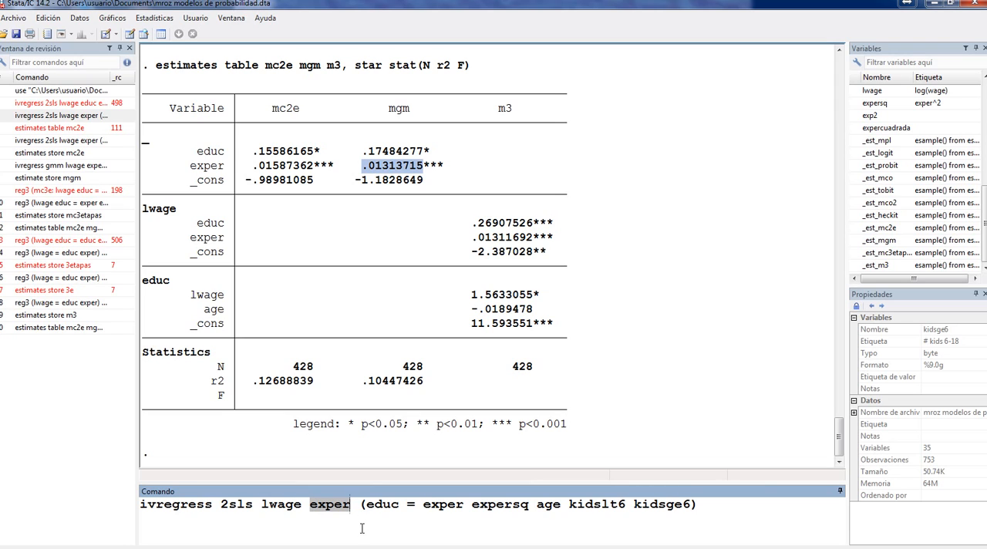
pyautogui.moveTo(367, 504); pyautogui.dragTo(399, 505)
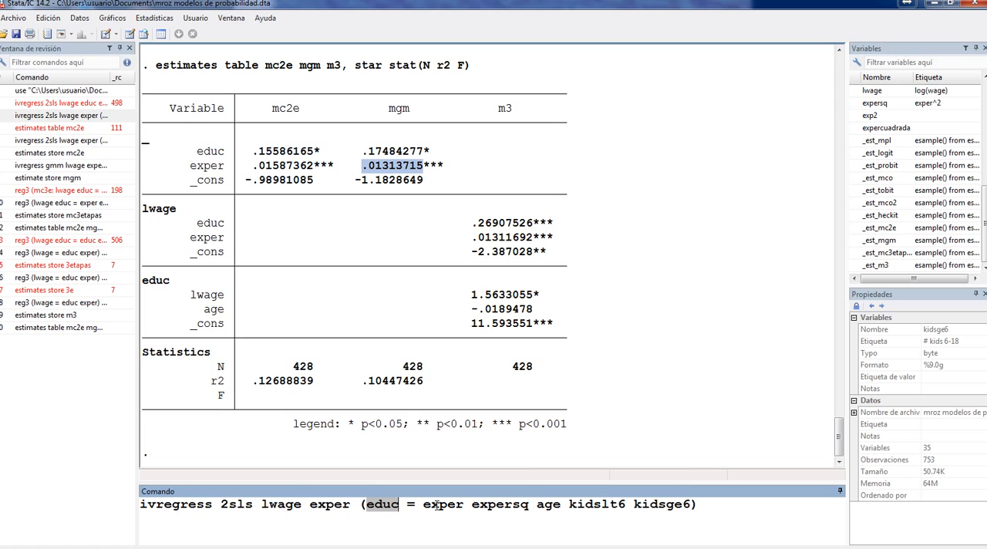
pyautogui.click(472, 506)
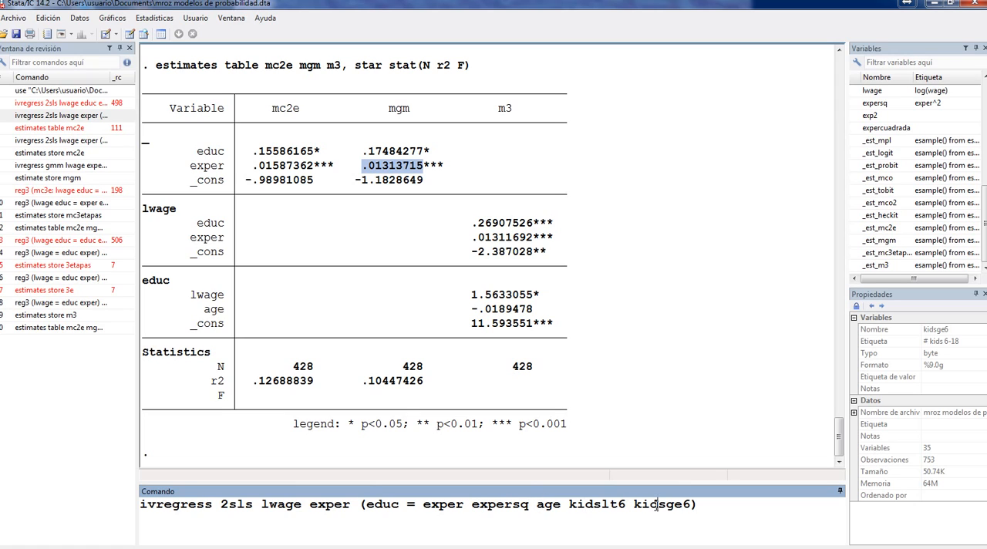
pyautogui.click(698, 506)
pyautogui.moveTo(220, 504); pyautogui.dragTo(302, 505)
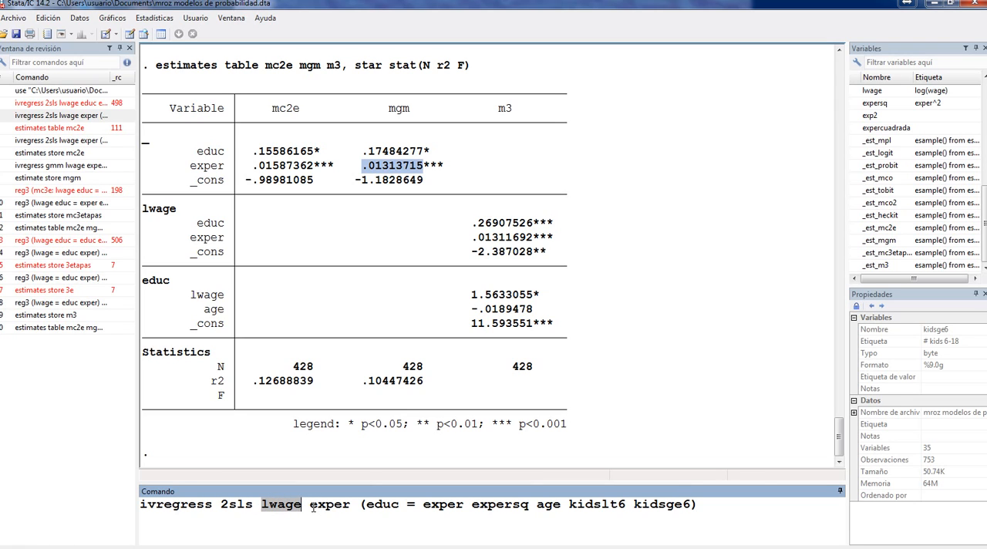
pyautogui.moveTo(310, 505); pyautogui.dragTo(399, 504)
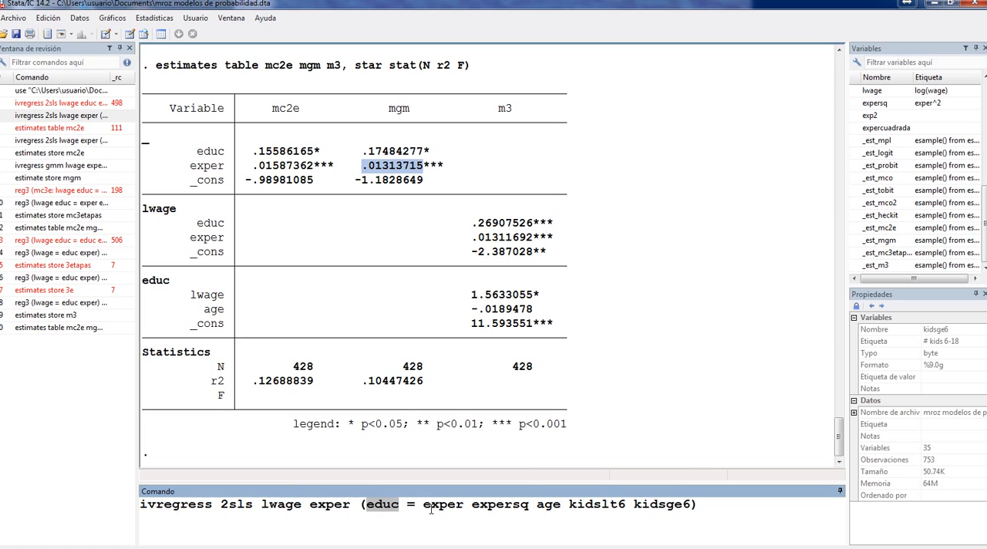
pyautogui.click(424, 505)
pyautogui.moveTo(424, 504); pyautogui.dragTo(689, 505)
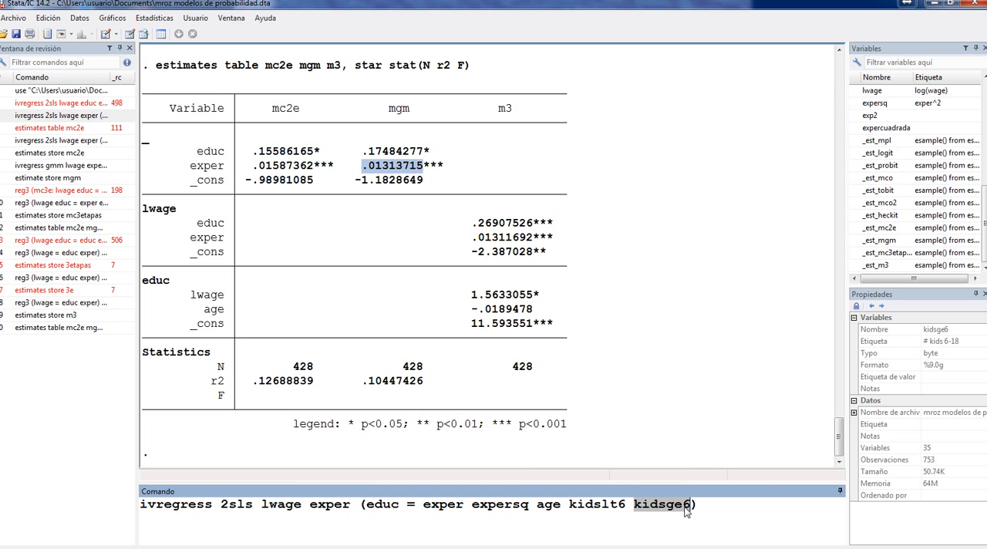
pyautogui.click(699, 505)
pyautogui.press('Return')
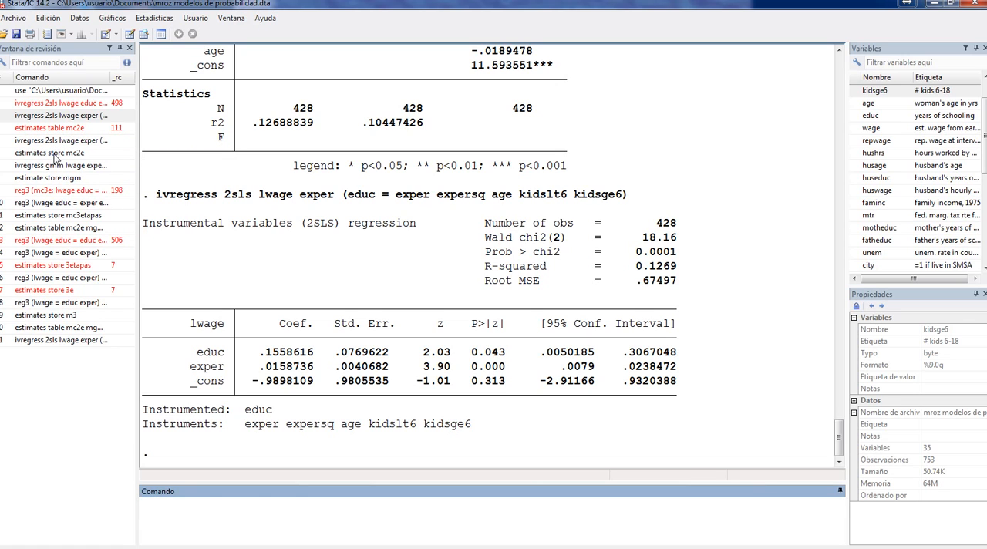
# Store the two-stage least squares results with estimates store mc2e
pyautogui.click(55, 154)
pyautogui.click(310, 508)
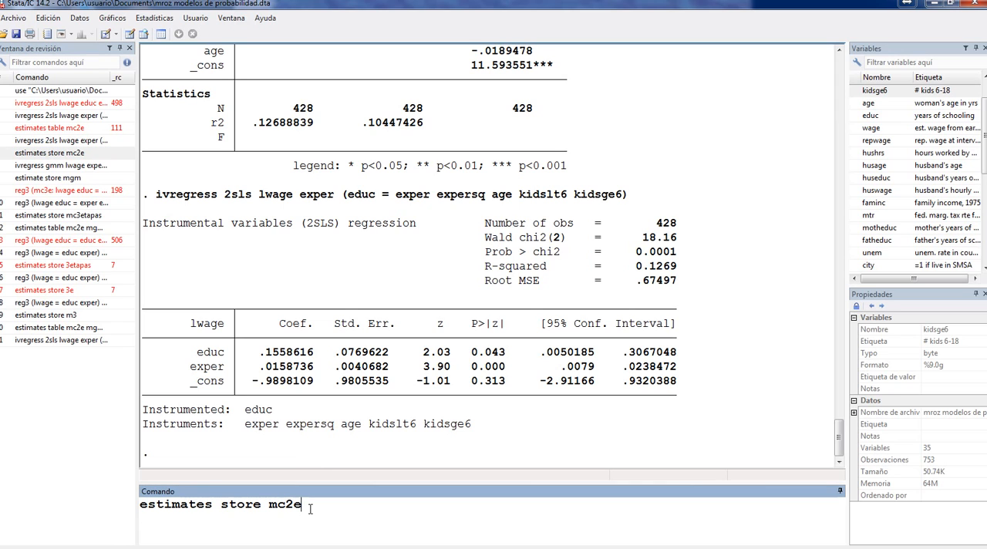
pyautogui.press('Return')
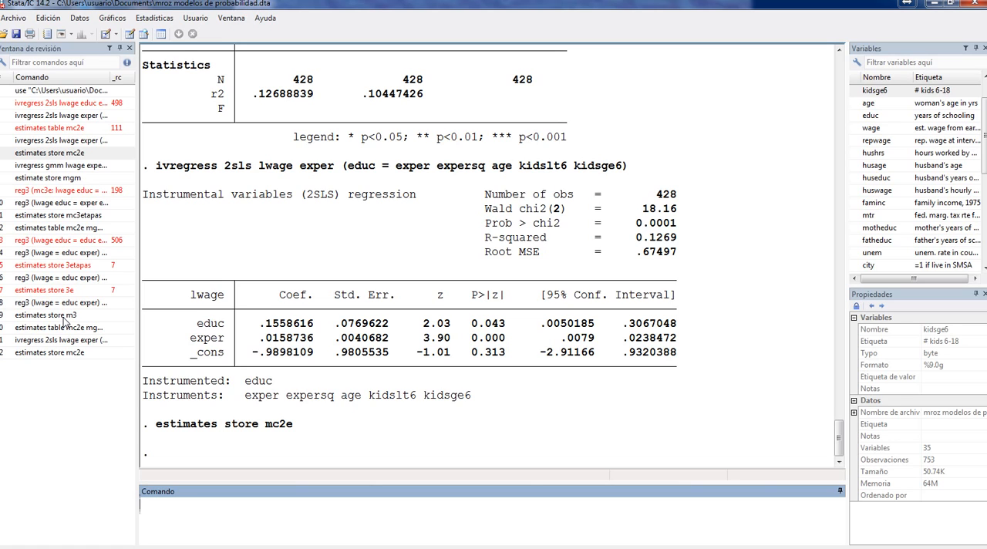
# Recall and run the GMM regression ivregress gmm lwage exper (educ = exper expersq age kidslt6 kidsge6)
pyautogui.click(59, 167)
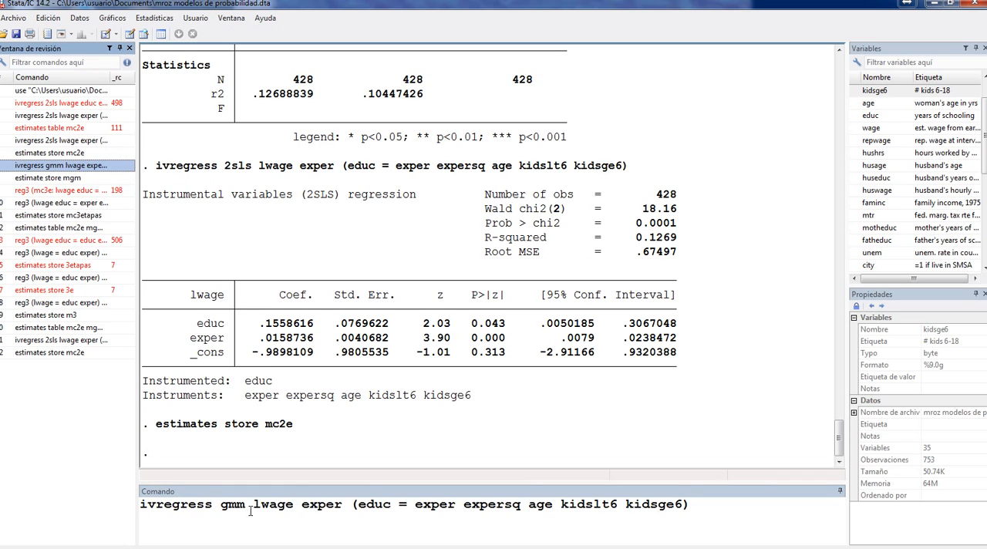
pyautogui.click(699, 506)
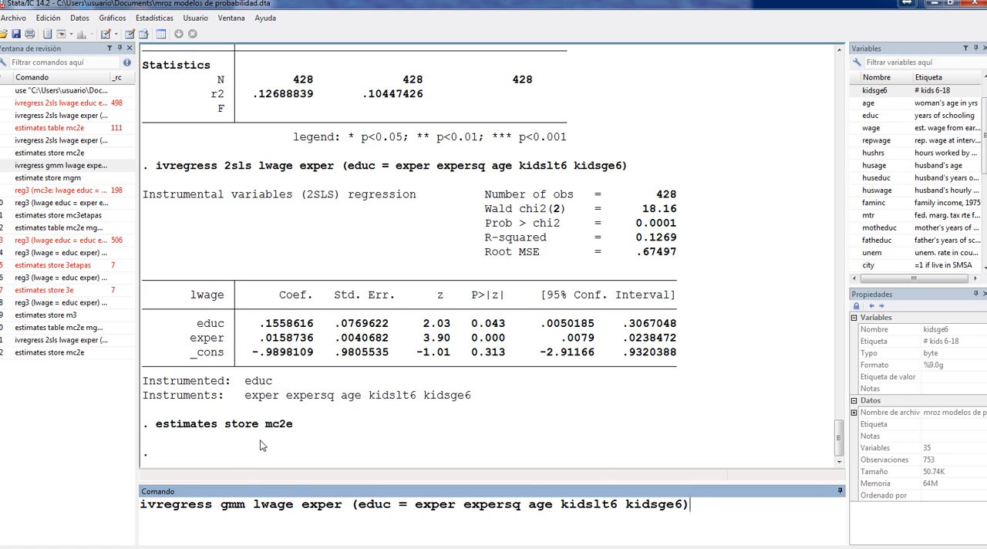
pyautogui.moveTo(221, 506); pyautogui.dragTo(249, 502)
pyautogui.click(695, 507)
pyautogui.press('Return')
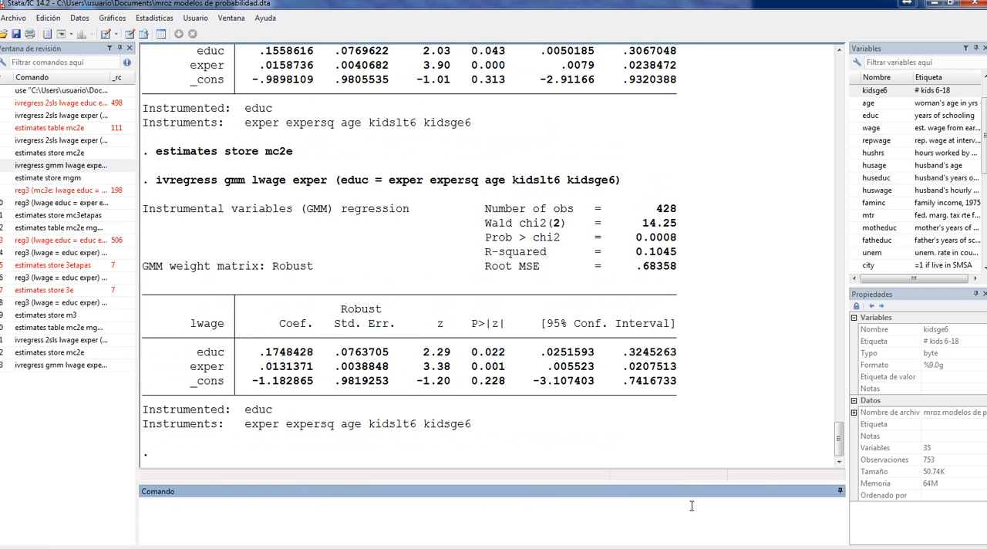
# Store the GMM regression results with estimate store mgm
pyautogui.click(50, 179)
pyautogui.click(290, 506)
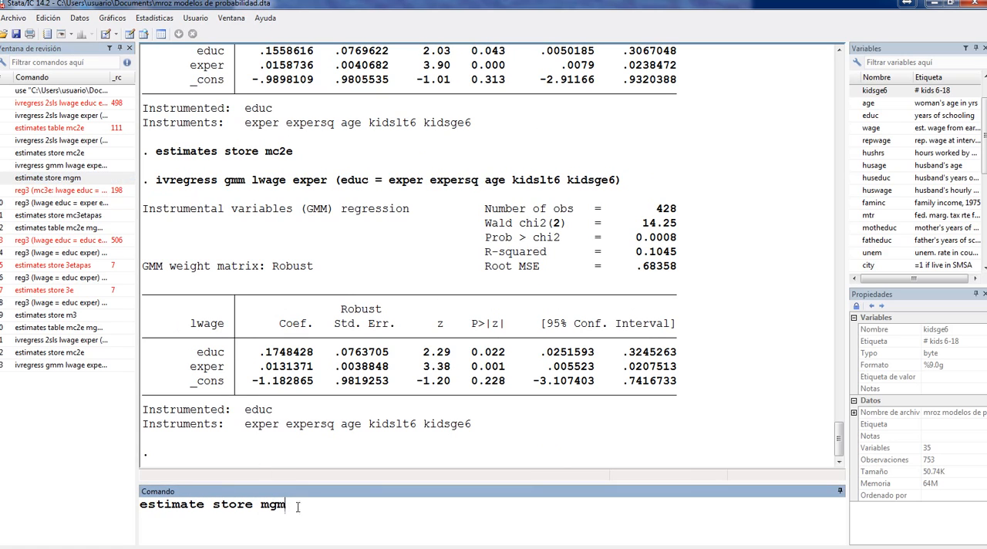
pyautogui.click(228, 505)
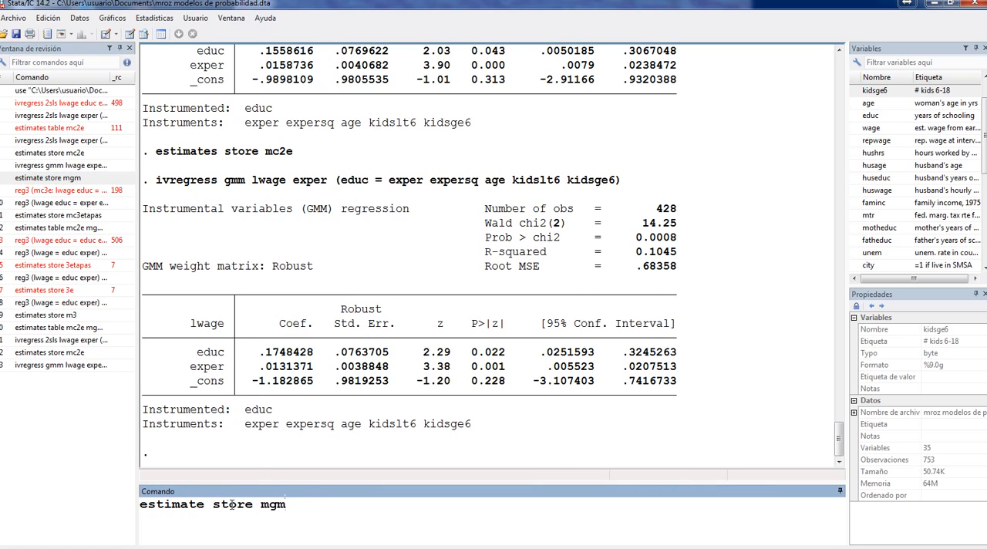
pyautogui.click(290, 506)
pyautogui.press('Return')
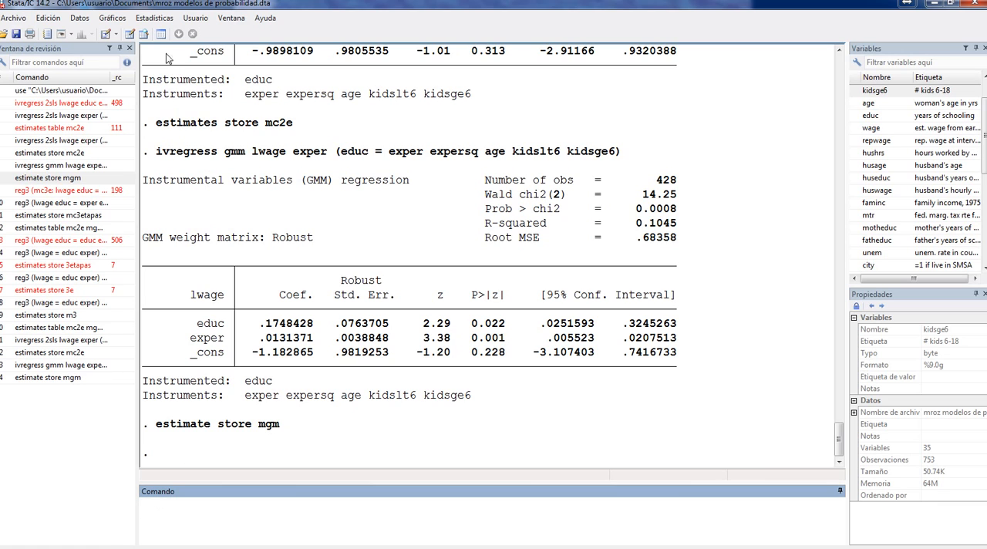
pyautogui.click(155, 17)
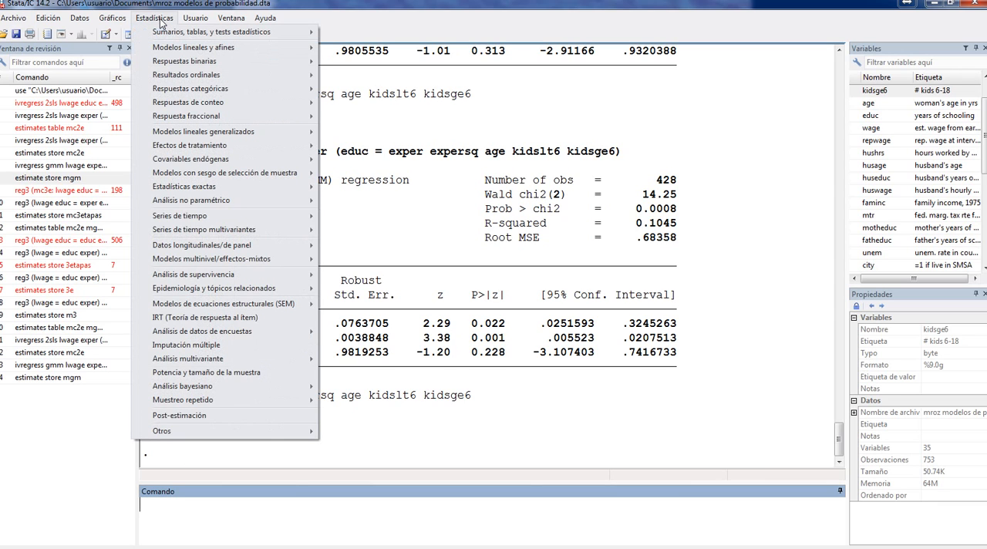
pyautogui.moveTo(194, 163)
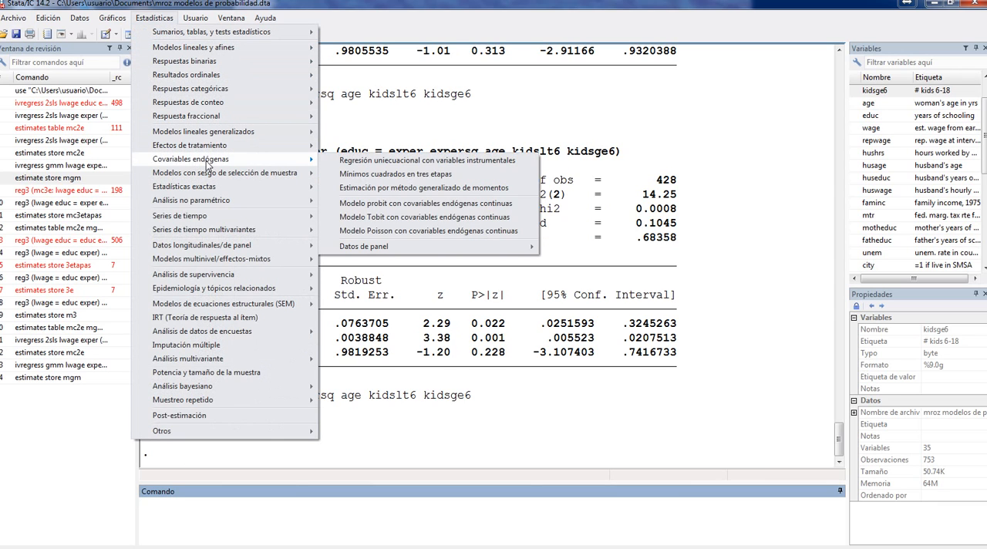
pyautogui.click(378, 160)
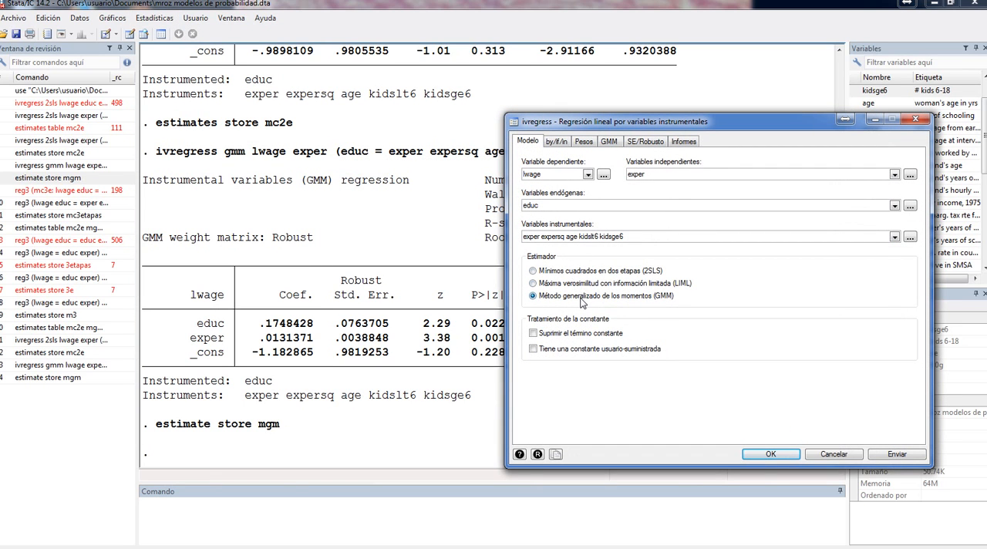
pyautogui.click(817, 455)
# Open the three-stage least squares (reg3) estimation and confirm Equation 1 with lwage dependent on educ and exper
pyautogui.click(154, 17)
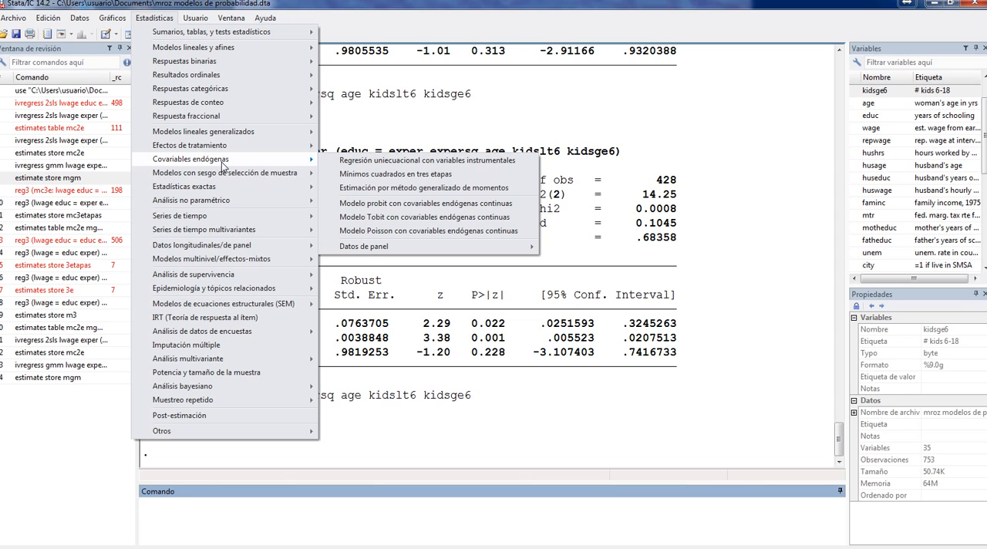
pyautogui.click(366, 178)
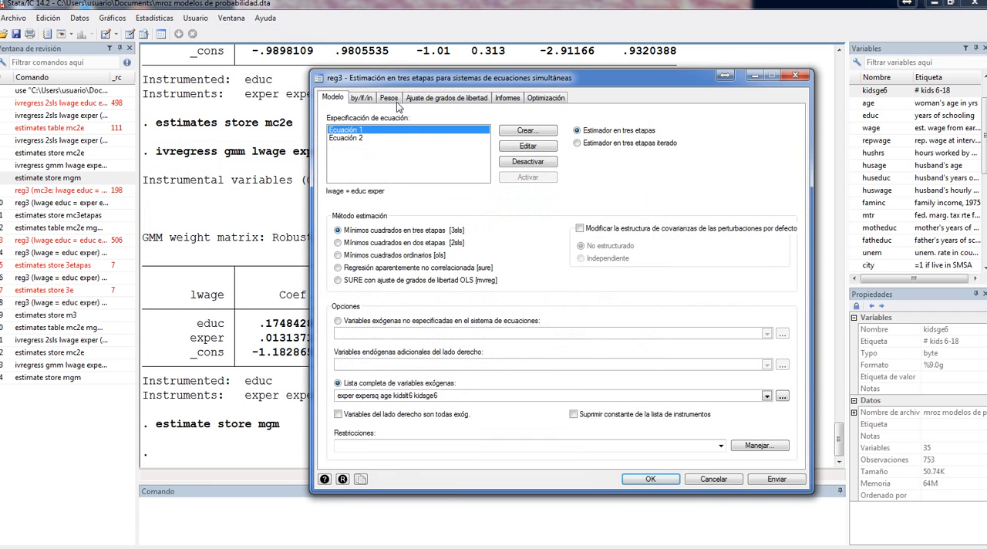
pyautogui.moveTo(401, 82); pyautogui.dragTo(466, 61)
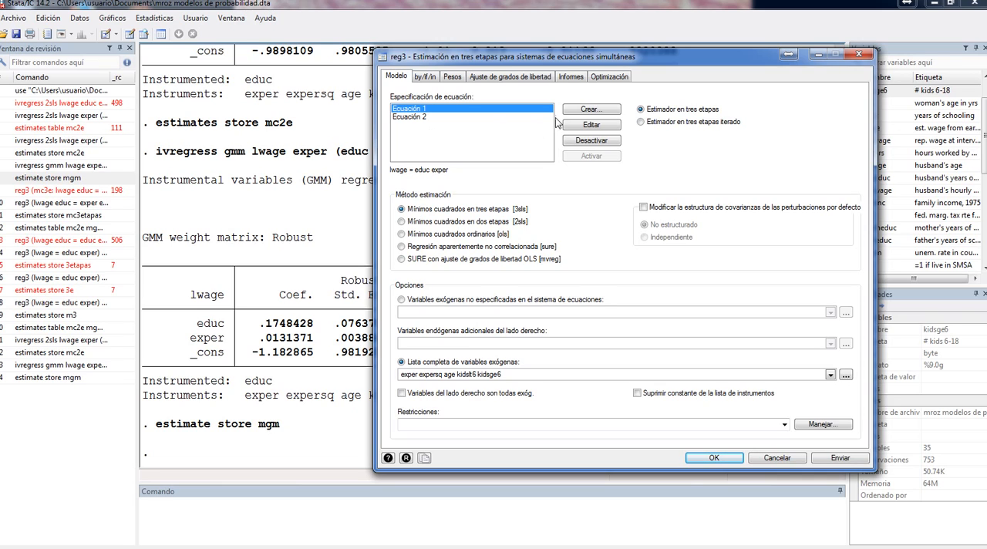
pyautogui.click(407, 117)
pyautogui.click(412, 109)
pyautogui.click(591, 125)
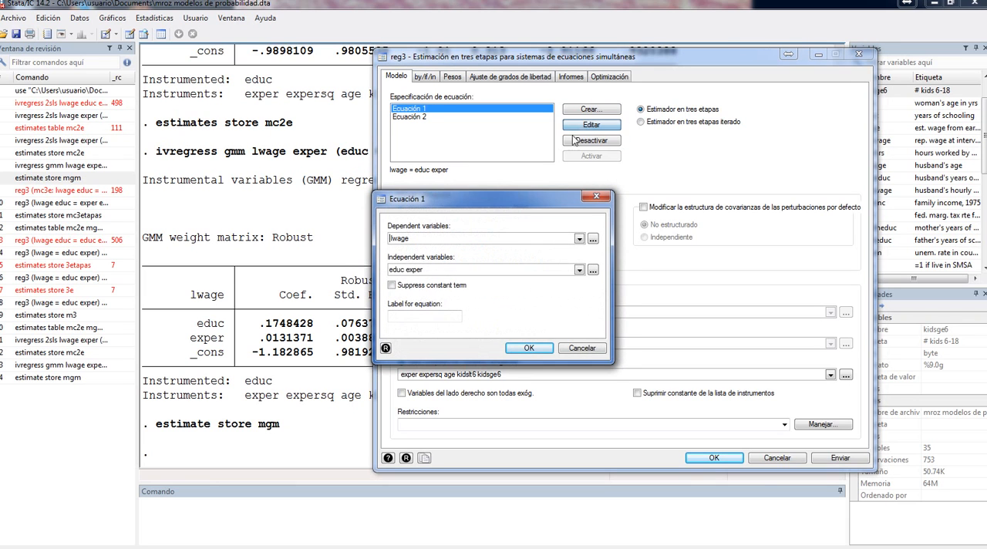
pyautogui.moveTo(523, 199); pyautogui.dragTo(275, 71)
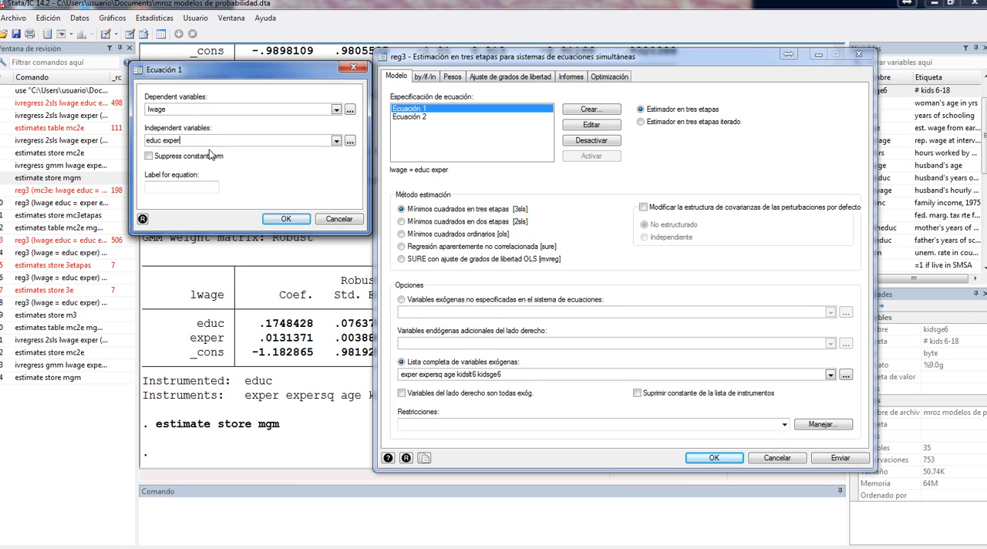
pyautogui.click(284, 220)
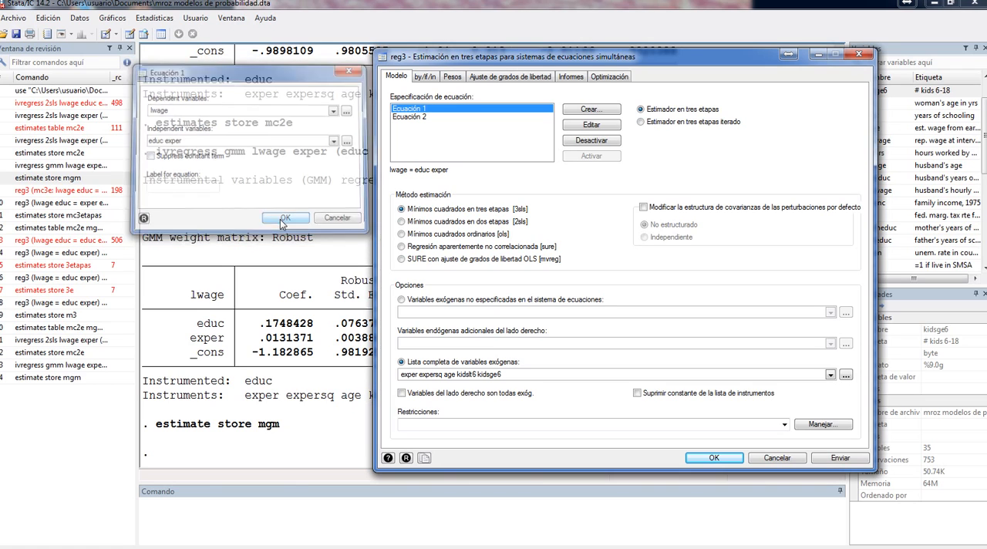
# Confirm Equation 2 with educ dependent on lwage and age, and run the 3SLS estimation with exogenous variables exper expersq age kidslt6 kidsge6
pyautogui.click(409, 119)
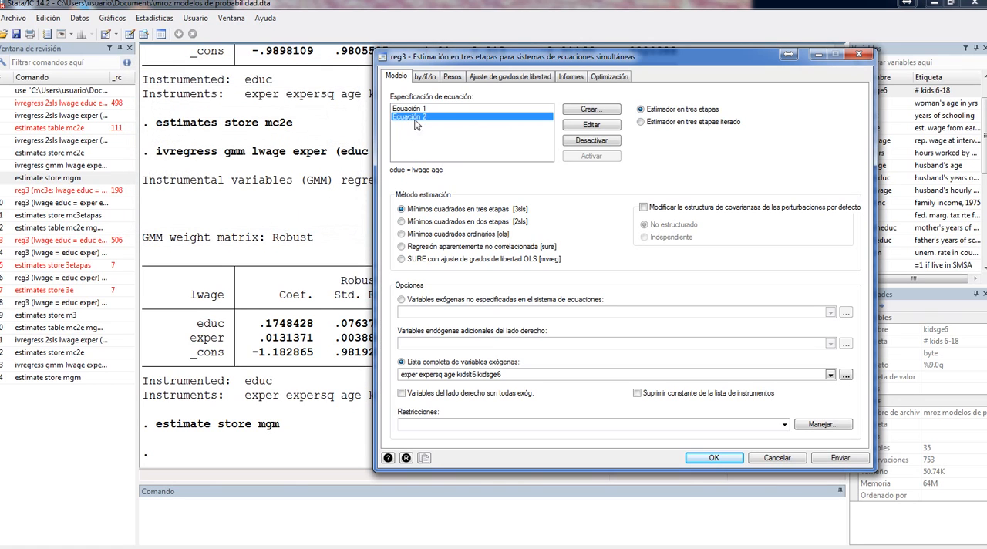
pyautogui.click(590, 125)
pyautogui.moveTo(447, 203); pyautogui.dragTo(228, 83)
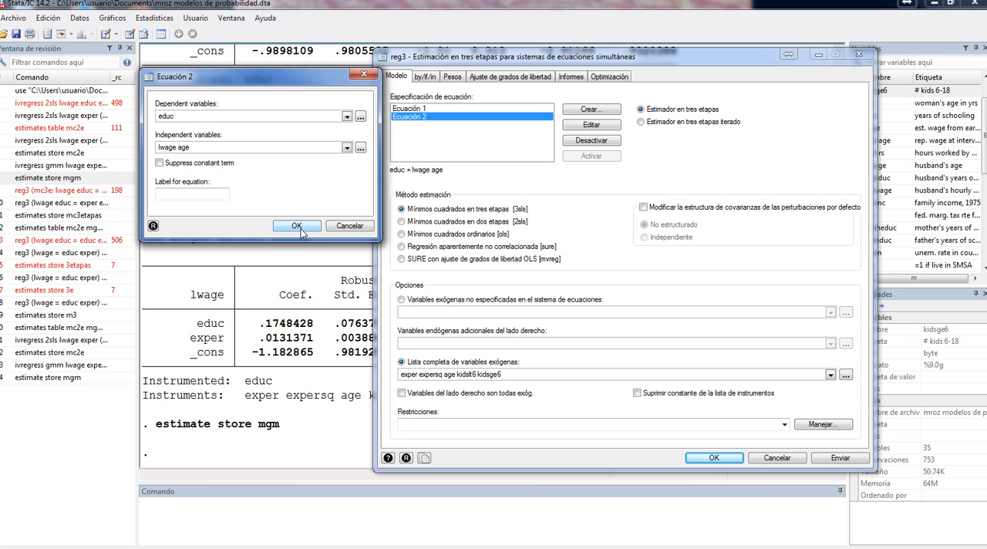
pyautogui.click(296, 226)
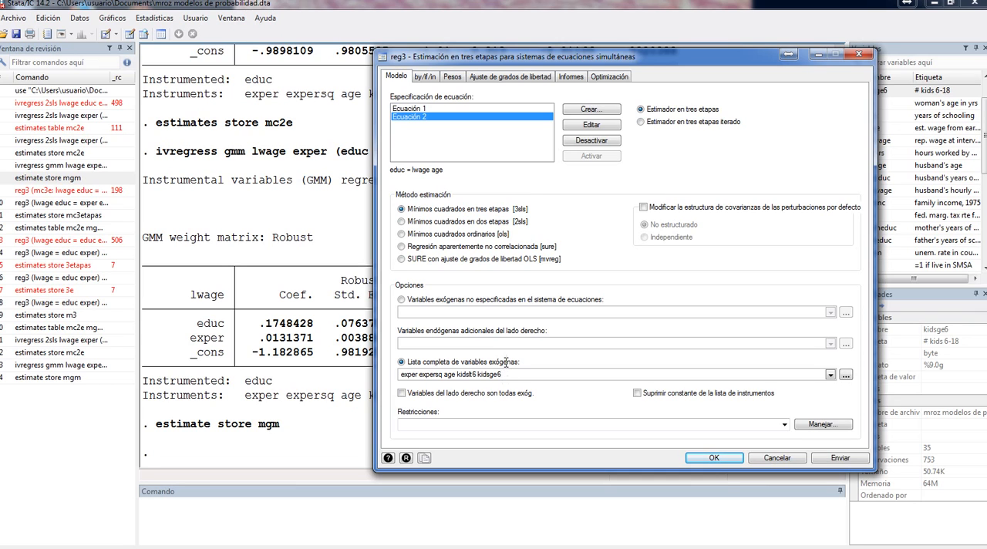
pyautogui.click(714, 458)
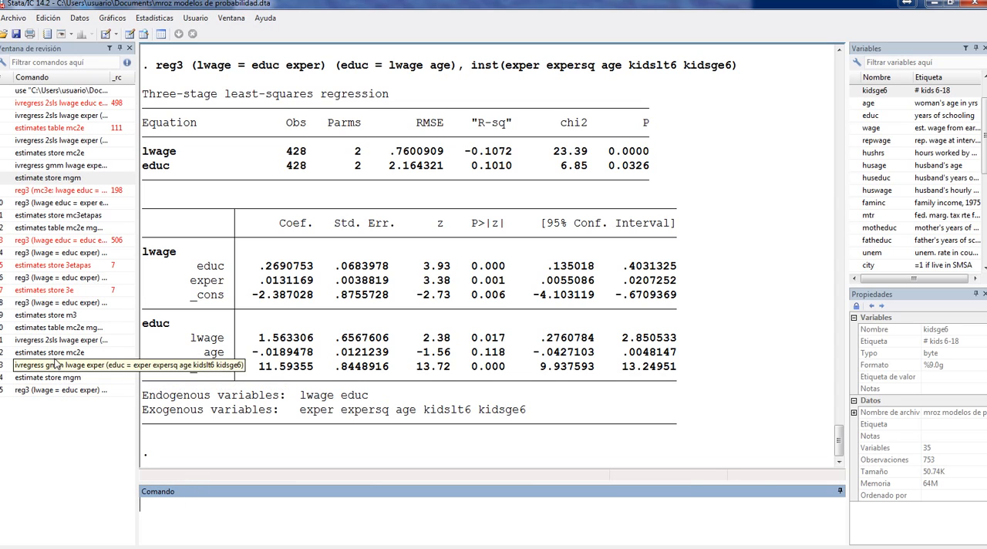
# Store the three-stage least squares results by recalling and running estimates store m3
pyautogui.click(54, 315)
pyautogui.click(289, 505)
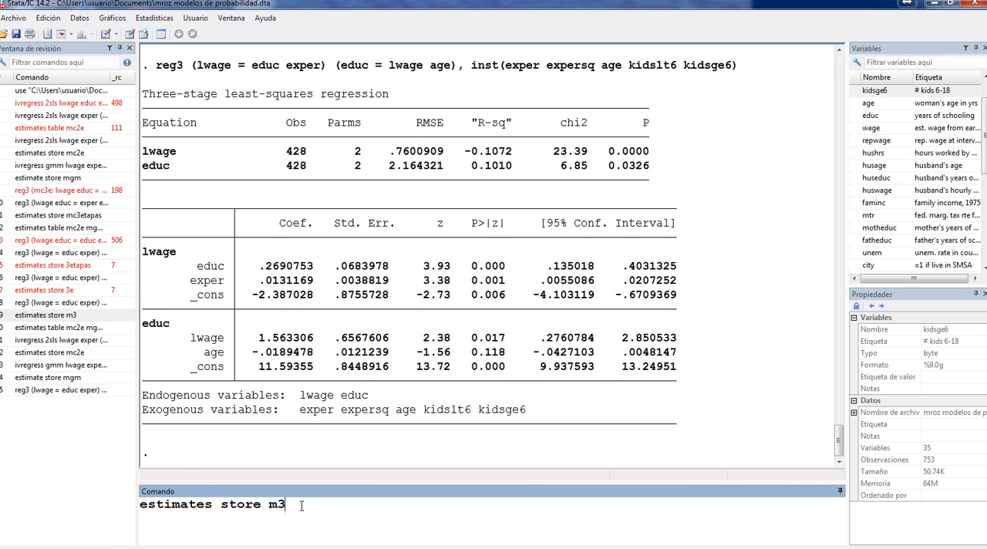
pyautogui.press('Return')
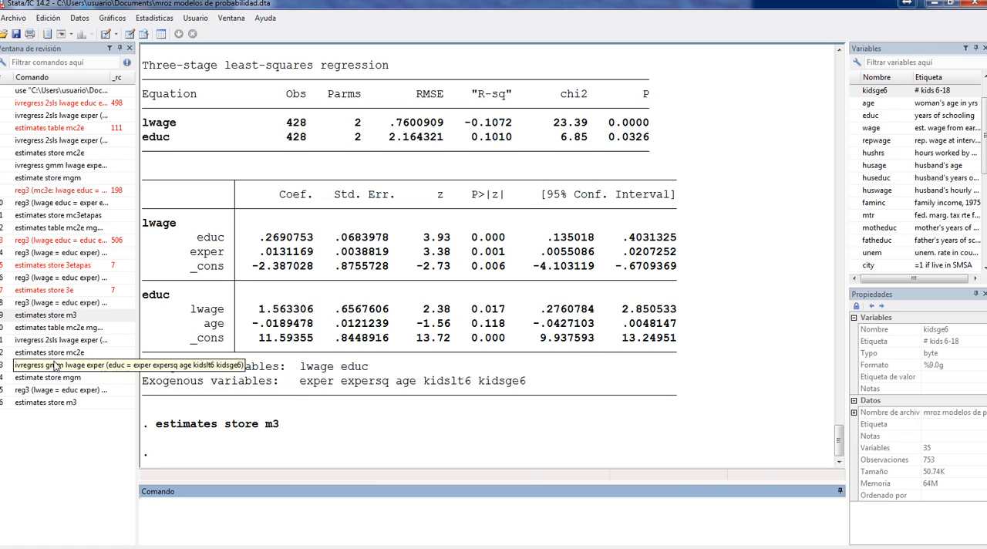
# Recall and run estimates table mc2e mgm m3, star stat(N r2 F) and display the output in full
pyautogui.click(58, 329)
pyautogui.click(284, 505)
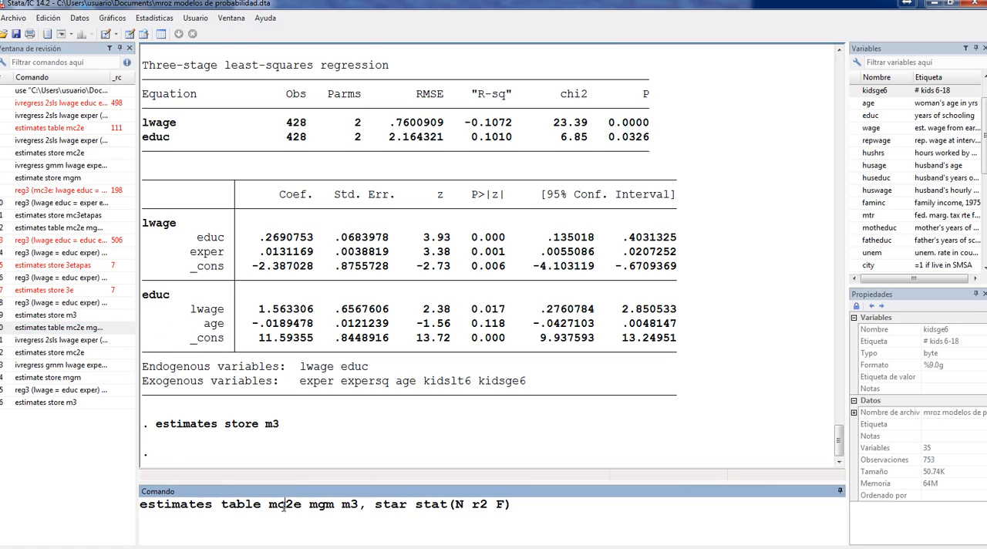
pyautogui.click(333, 507)
pyautogui.click(361, 508)
pyautogui.click(388, 507)
pyautogui.click(410, 508)
pyautogui.click(464, 506)
pyautogui.click(480, 505)
pyautogui.click(506, 505)
pyautogui.click(514, 507)
pyautogui.press('Return')
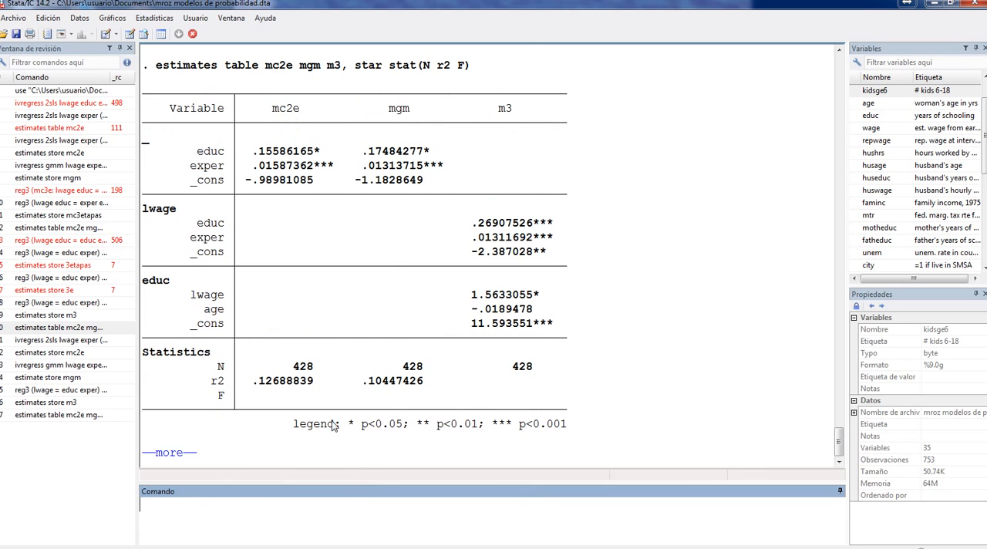
pyautogui.click(182, 454)
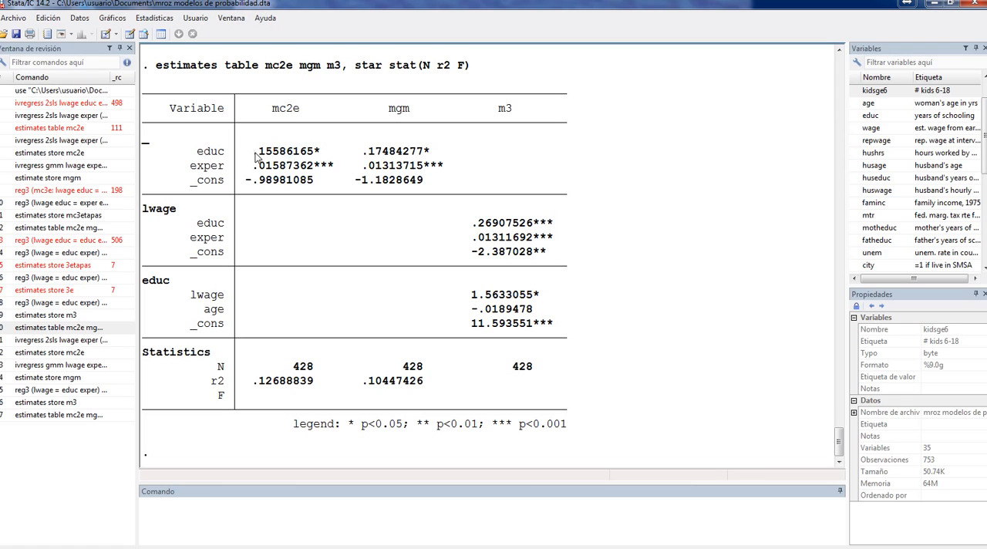
# Examine the coefficients, significance stars, r2 values and p-value legend in the comparison table of the three models
pyautogui.moveTo(253, 154); pyautogui.dragTo(325, 156)
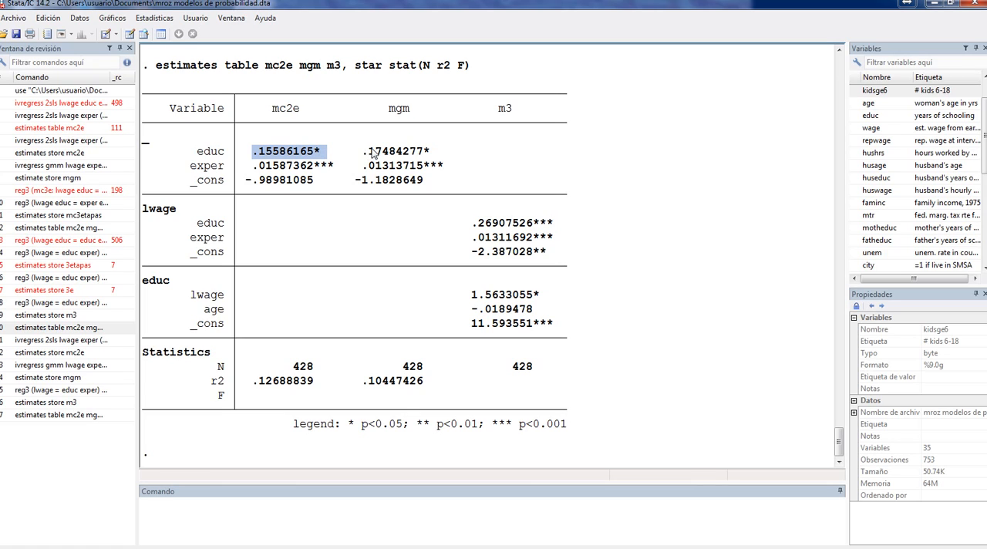
pyautogui.moveTo(363, 152); pyautogui.dragTo(424, 153)
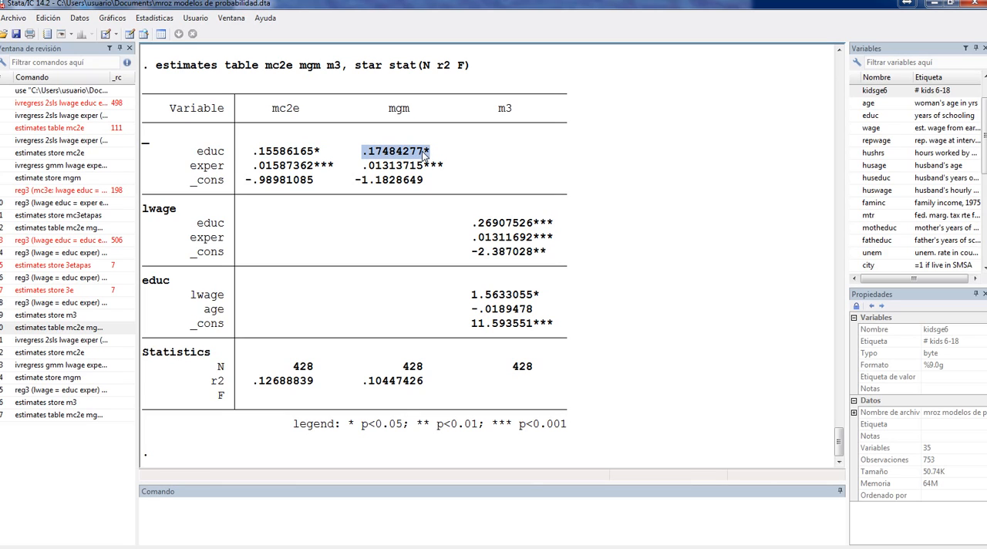
pyautogui.click(479, 229)
pyautogui.moveTo(476, 224); pyautogui.dragTo(557, 234)
pyautogui.moveTo(474, 237); pyautogui.dragTo(555, 239)
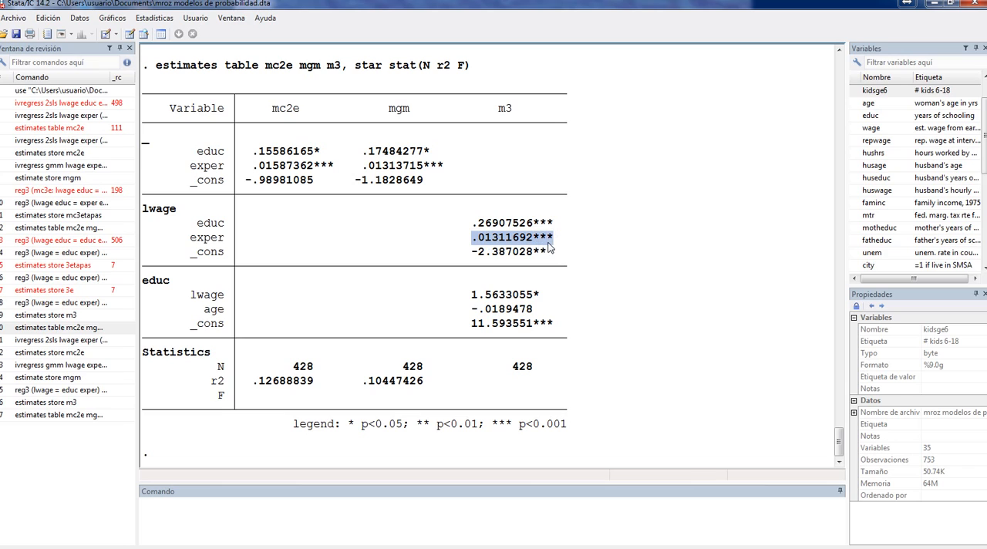
pyautogui.moveTo(469, 254); pyautogui.dragTo(558, 258)
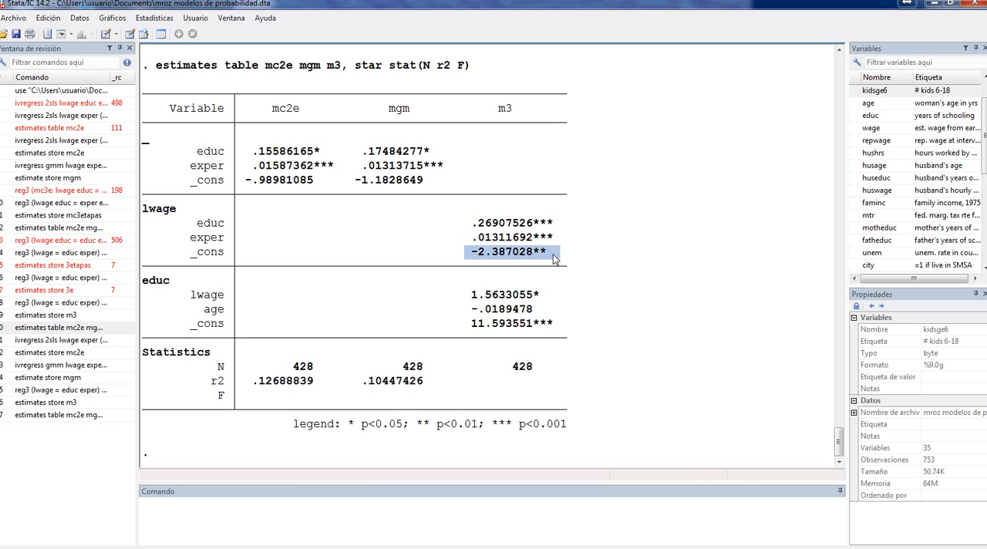
pyautogui.moveTo(475, 226); pyautogui.dragTo(557, 244)
pyautogui.moveTo(472, 253); pyautogui.dragTo(554, 256)
pyautogui.moveTo(472, 296); pyautogui.dragTo(525, 316)
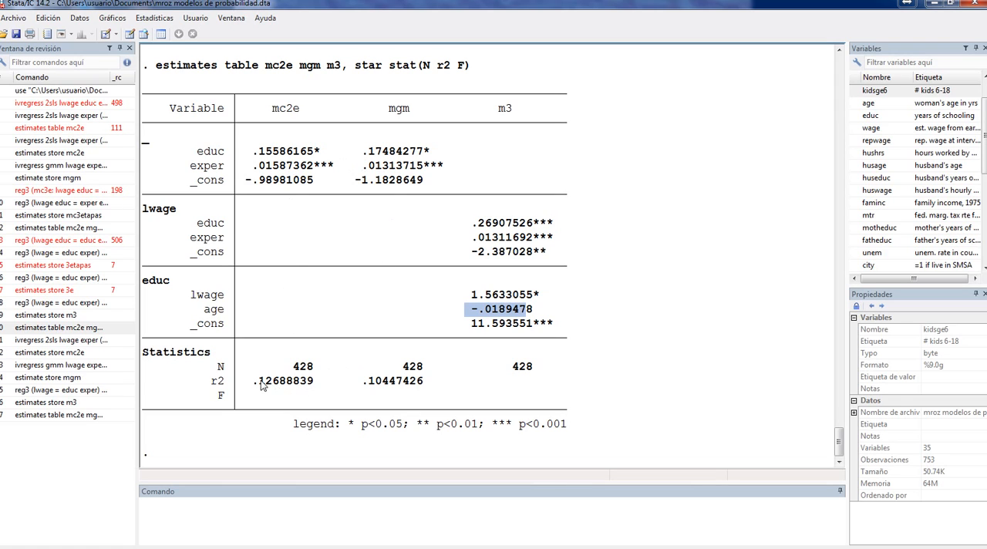
pyautogui.moveTo(260, 386); pyautogui.dragTo(428, 388)
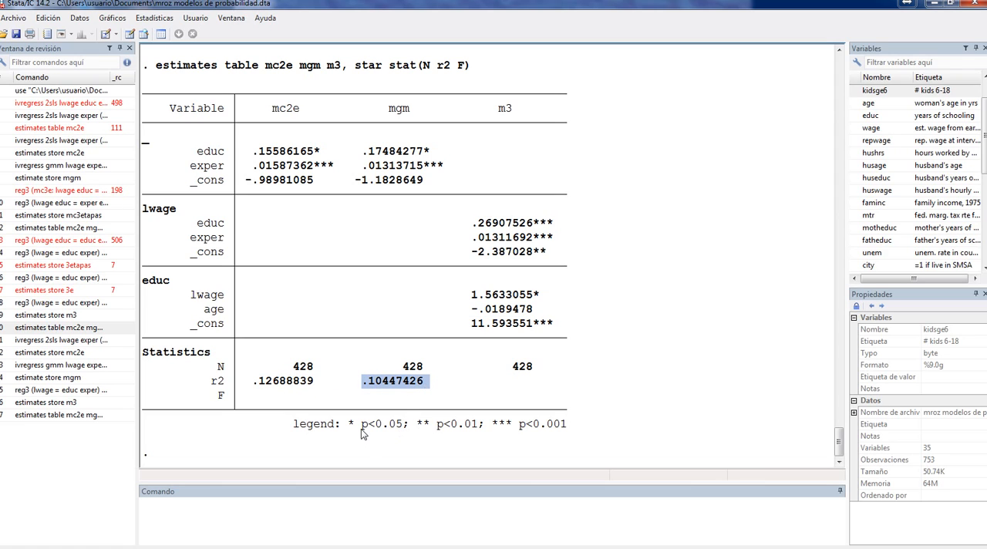
pyautogui.moveTo(361, 431); pyautogui.dragTo(567, 433)
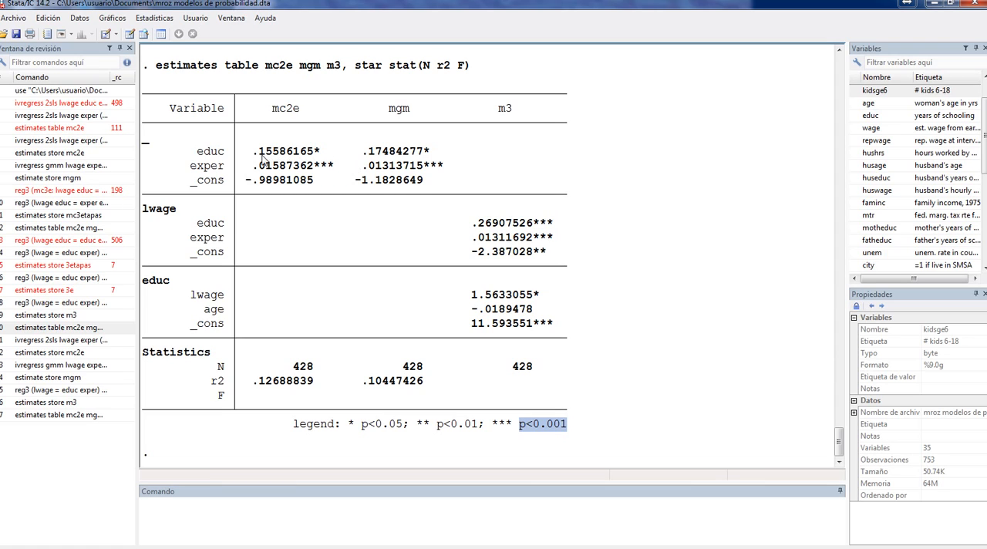
# Compare the educ and exper coefficients of the lwage equation across the mc2e, mgm and m3 models
pyautogui.moveTo(260, 156); pyautogui.dragTo(327, 157)
pyautogui.moveTo(260, 165); pyautogui.dragTo(422, 155)
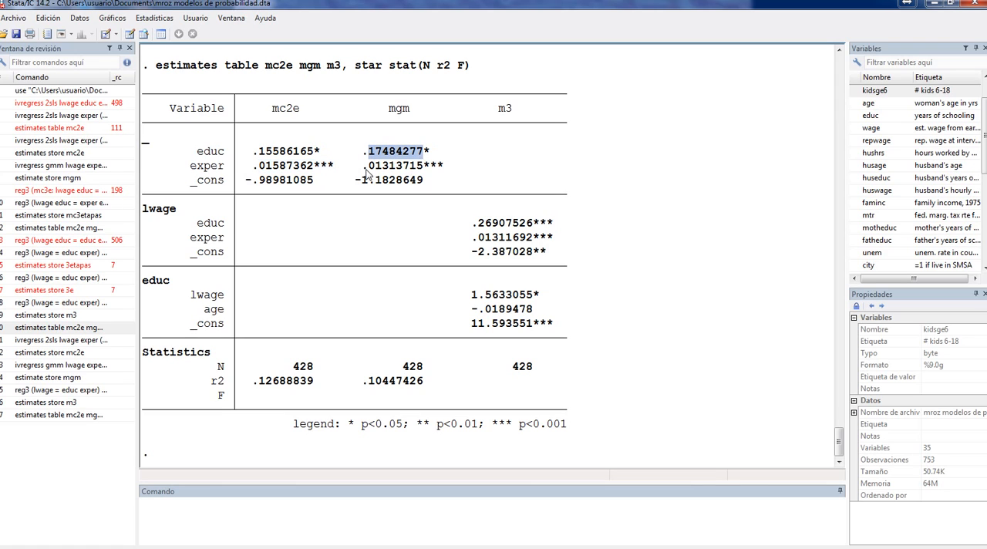
pyautogui.moveTo(363, 166); pyautogui.dragTo(426, 167)
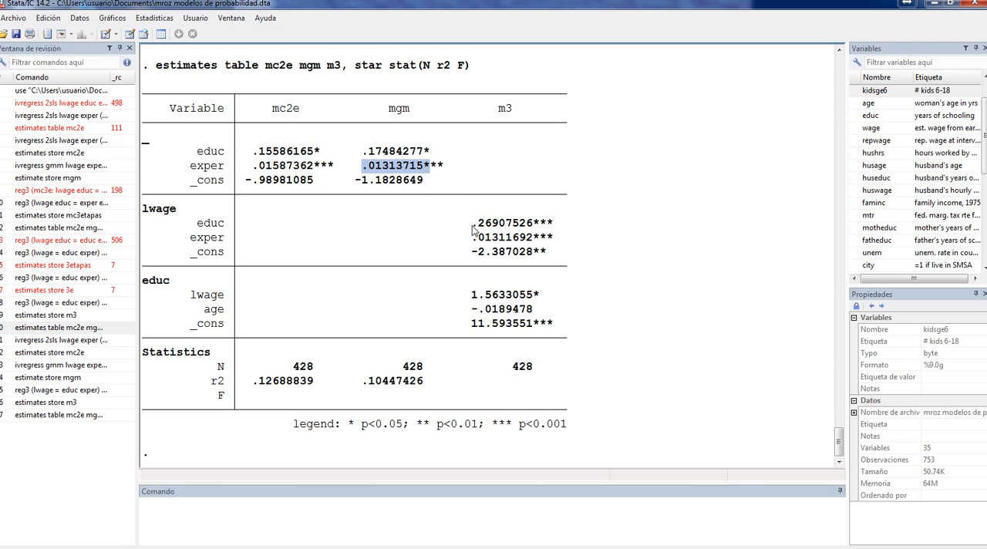
pyautogui.moveTo(473, 230); pyautogui.dragTo(561, 226)
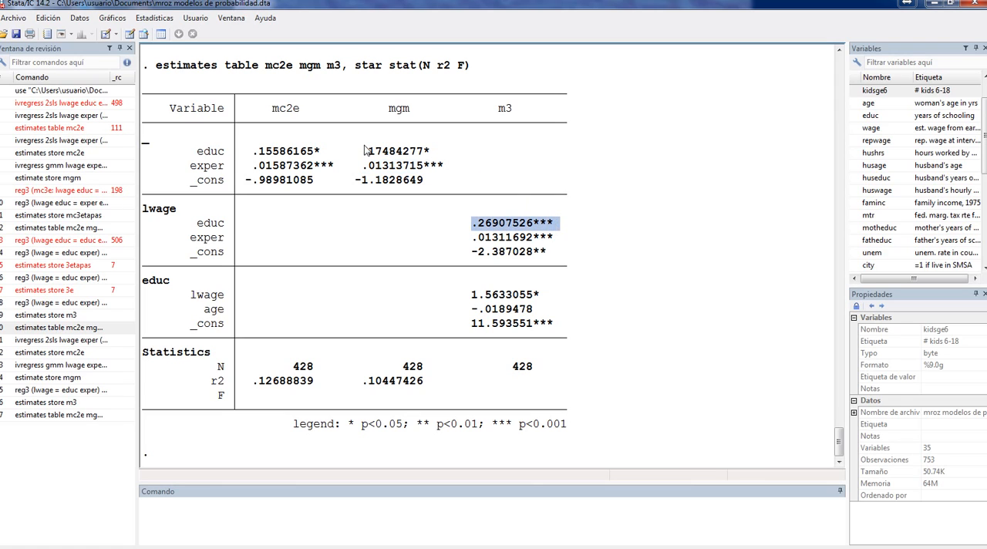
pyautogui.moveTo(363, 152); pyautogui.dragTo(436, 153)
pyautogui.moveTo(254, 152); pyautogui.dragTo(318, 153)
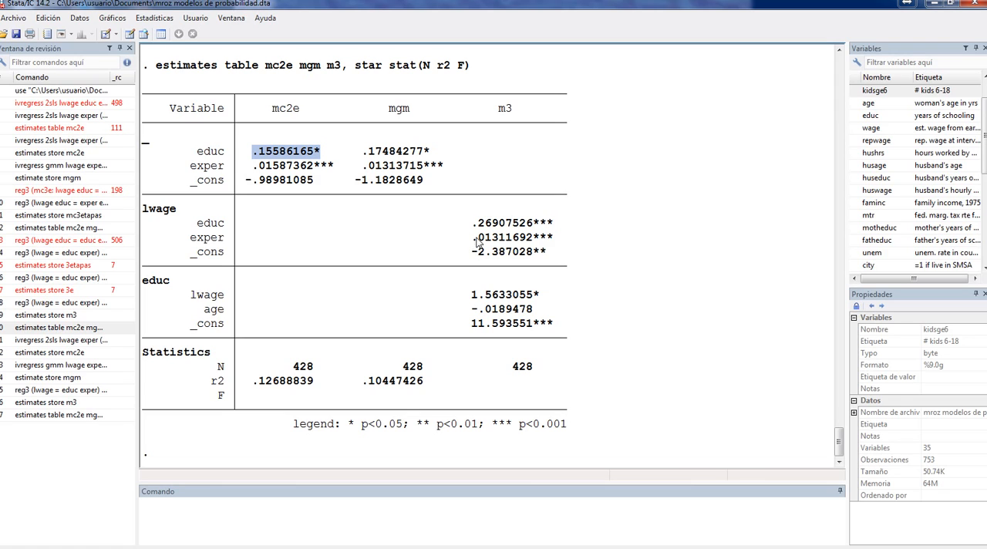
pyautogui.moveTo(472, 238); pyautogui.dragTo(555, 241)
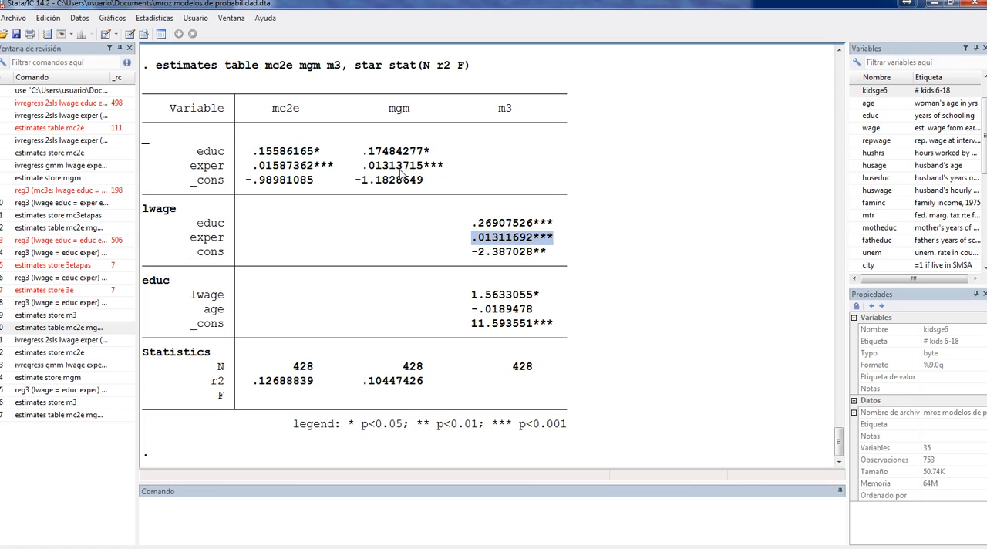
pyautogui.moveTo(363, 167); pyautogui.dragTo(447, 170)
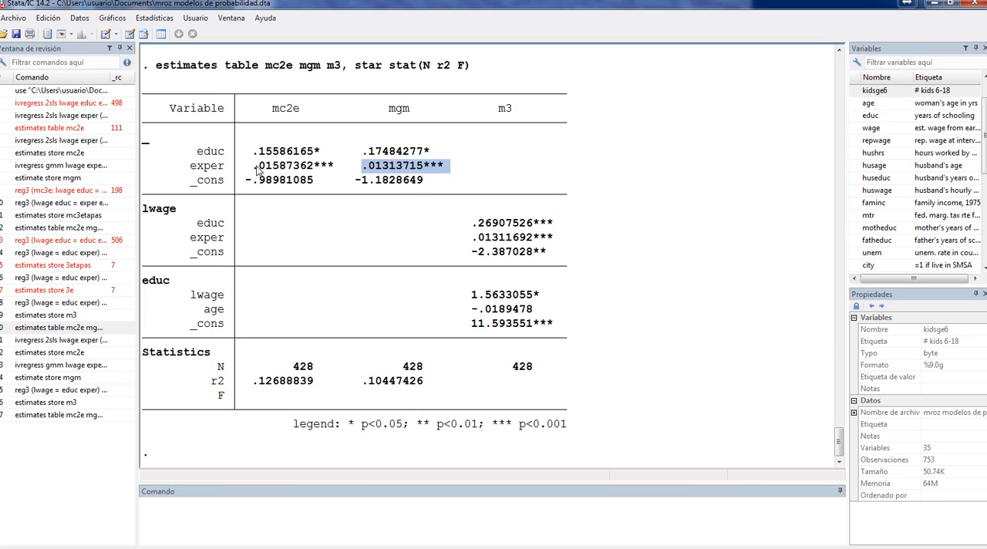
pyautogui.moveTo(254, 167); pyautogui.dragTo(334, 170)
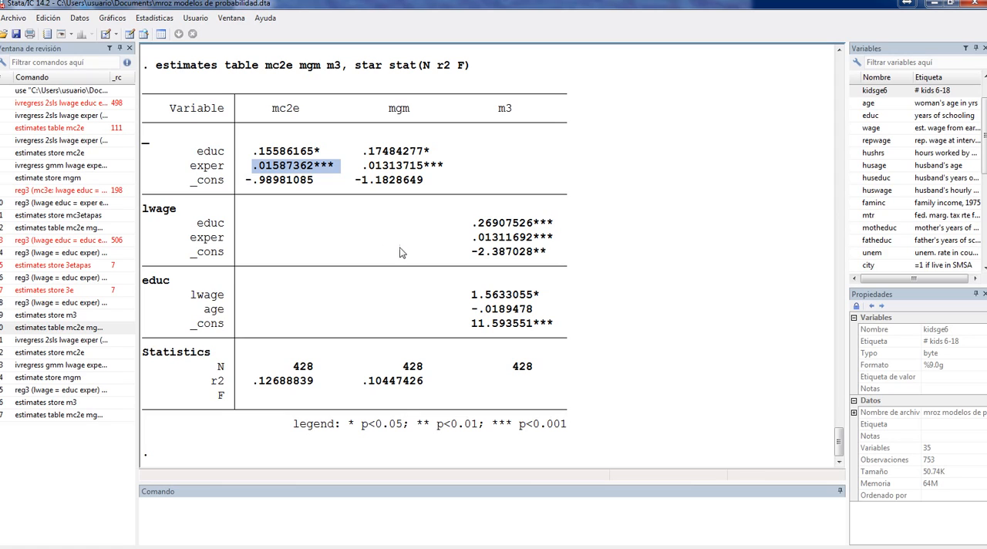
pyautogui.click(215, 519)
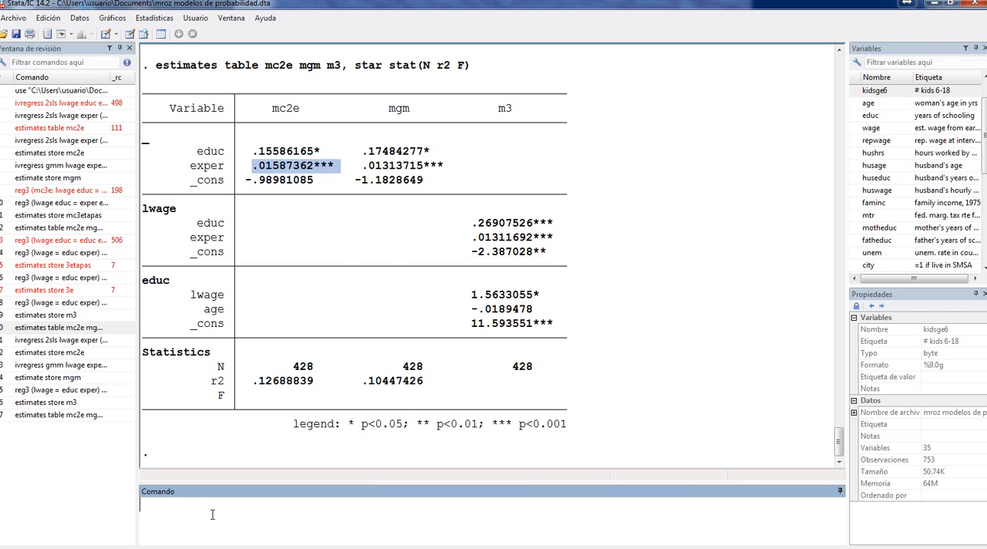
pyautogui.moveTo(212, 547)
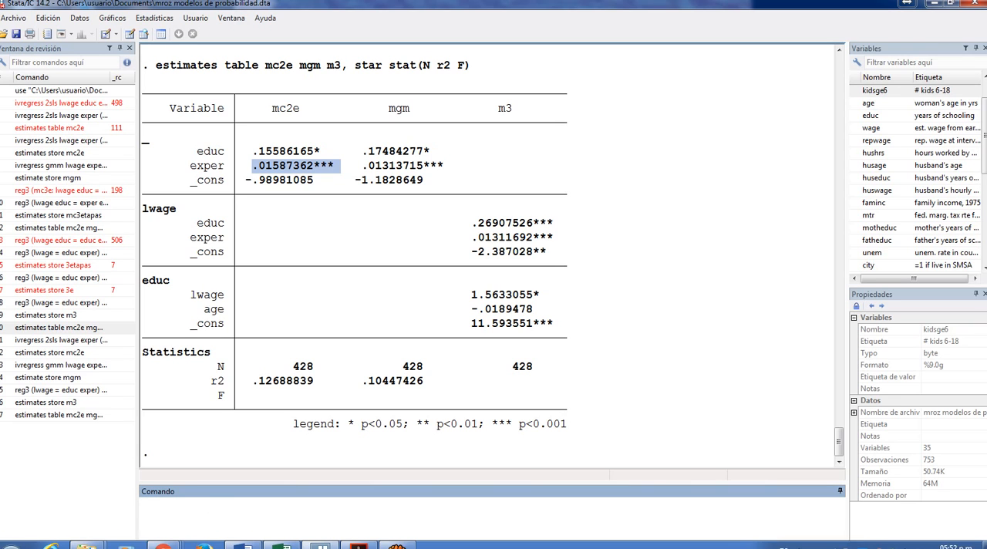